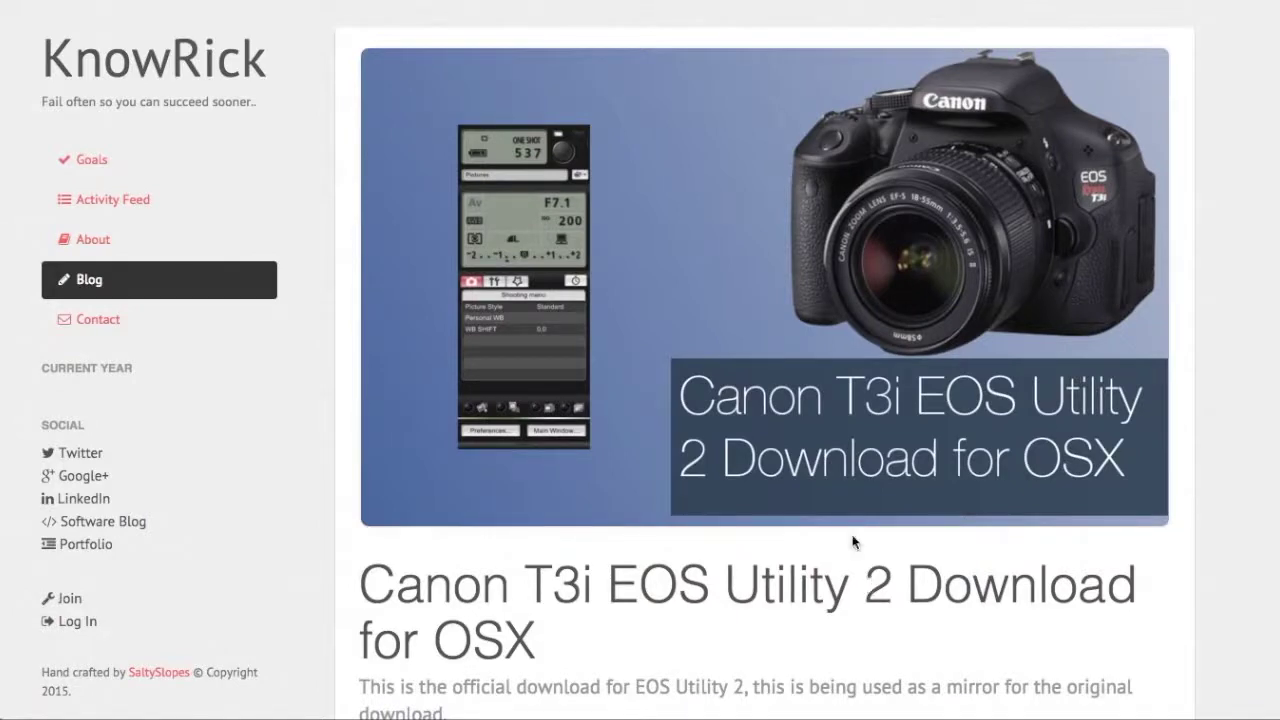
- Follow the KnowRick post's canon.com link to Canon's EOS Rebel T3i downloads page
scroll(836, 469, down, 4)
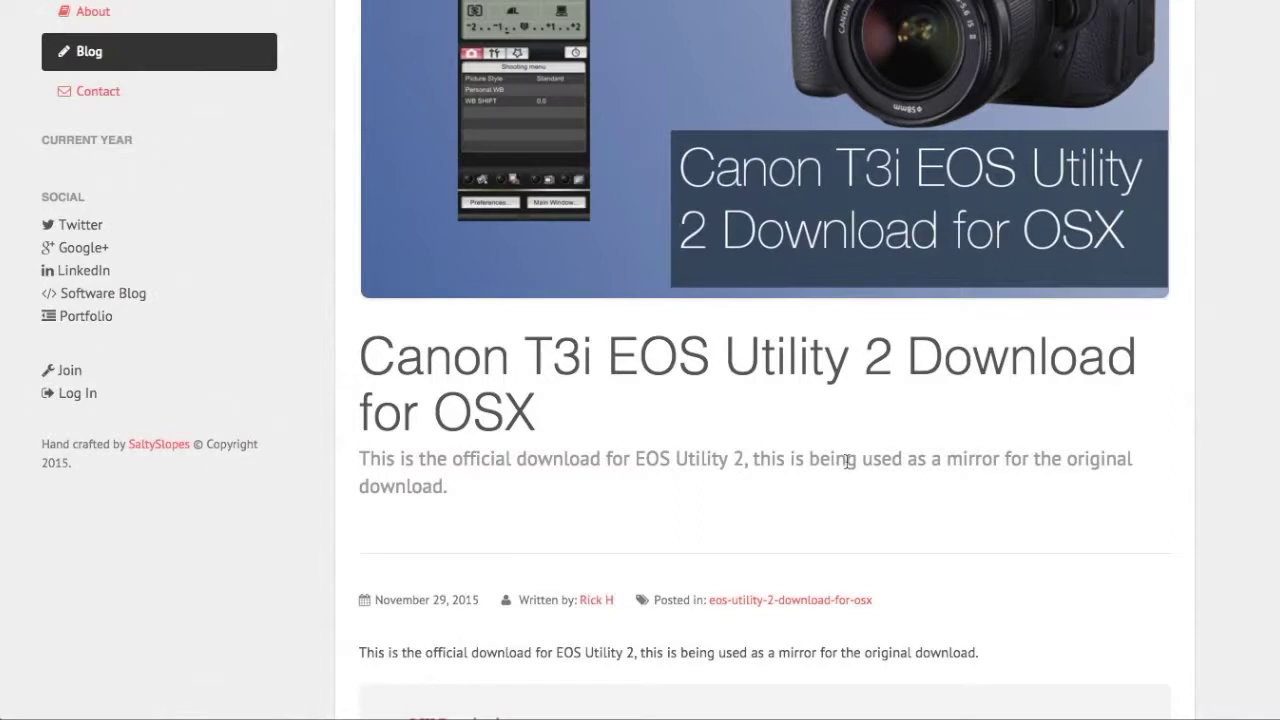
scroll(840, 468, down, 6)
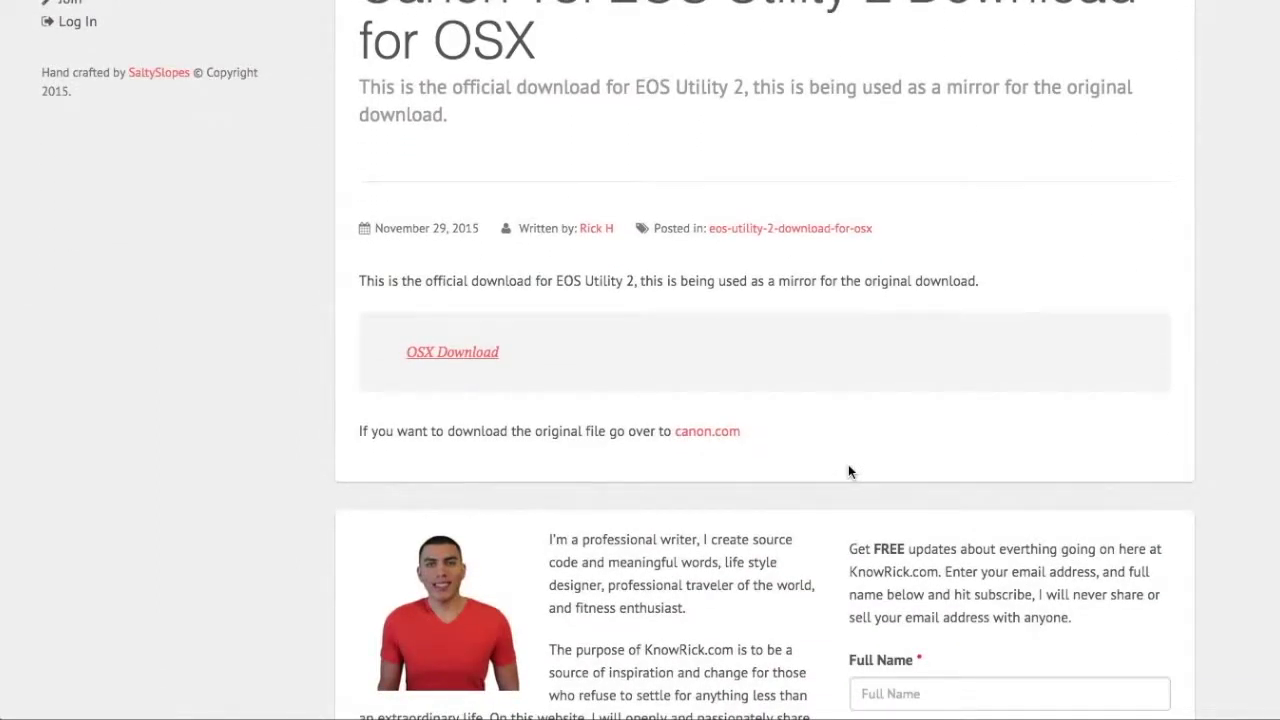
click(726, 434)
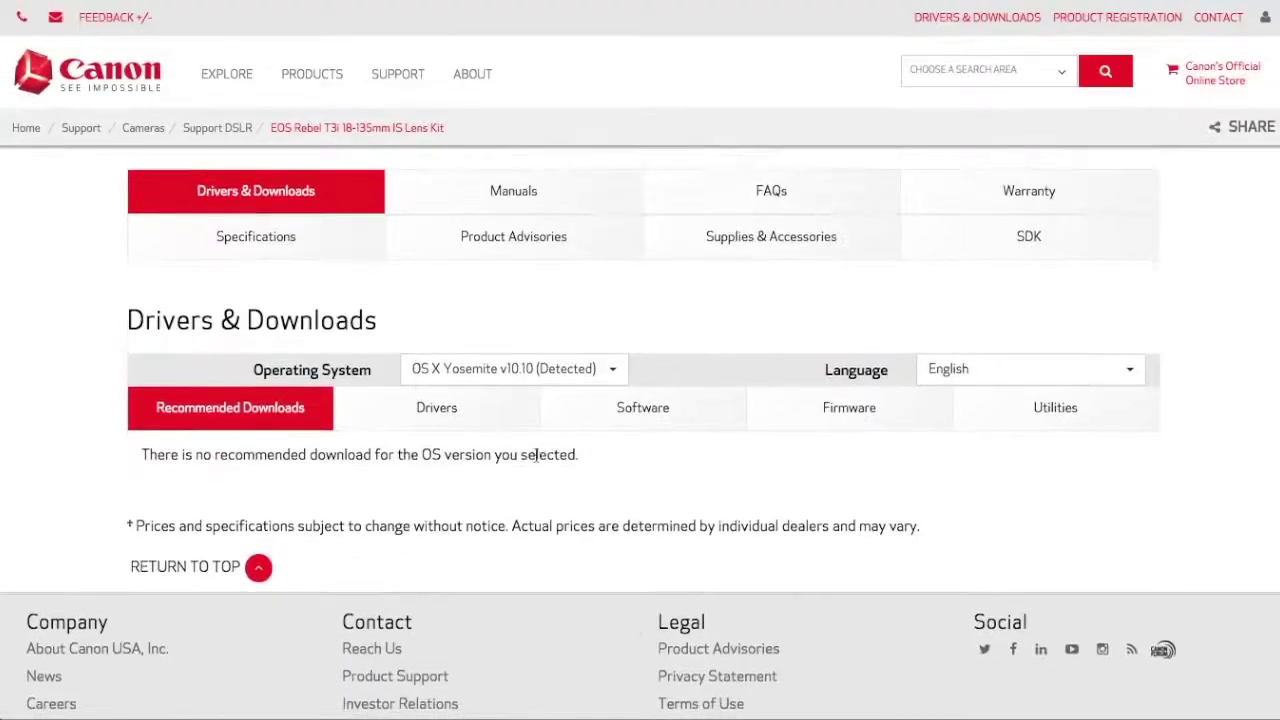
- Request the EOS Digital Solution Disk download from Canon's Software list, accepting the disclaimer
click(621, 412)
scroll(586, 489, down, 3)
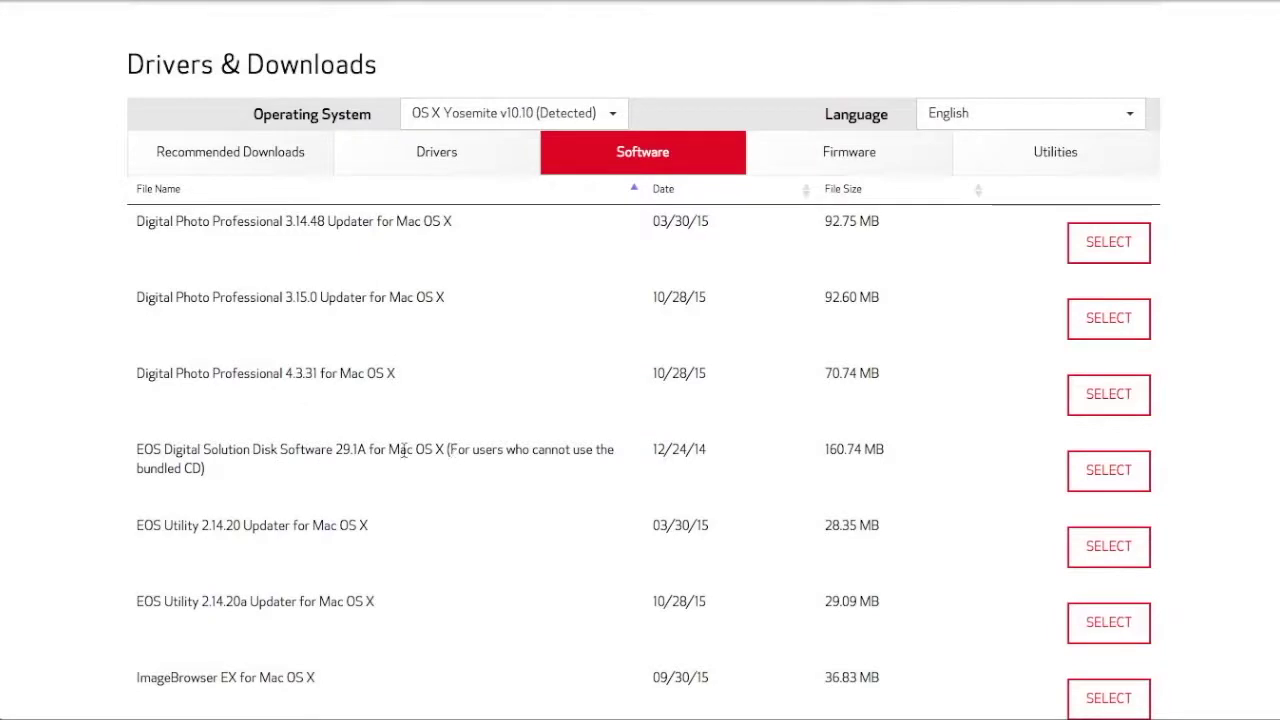
click(1108, 482)
click(842, 667)
click(1036, 626)
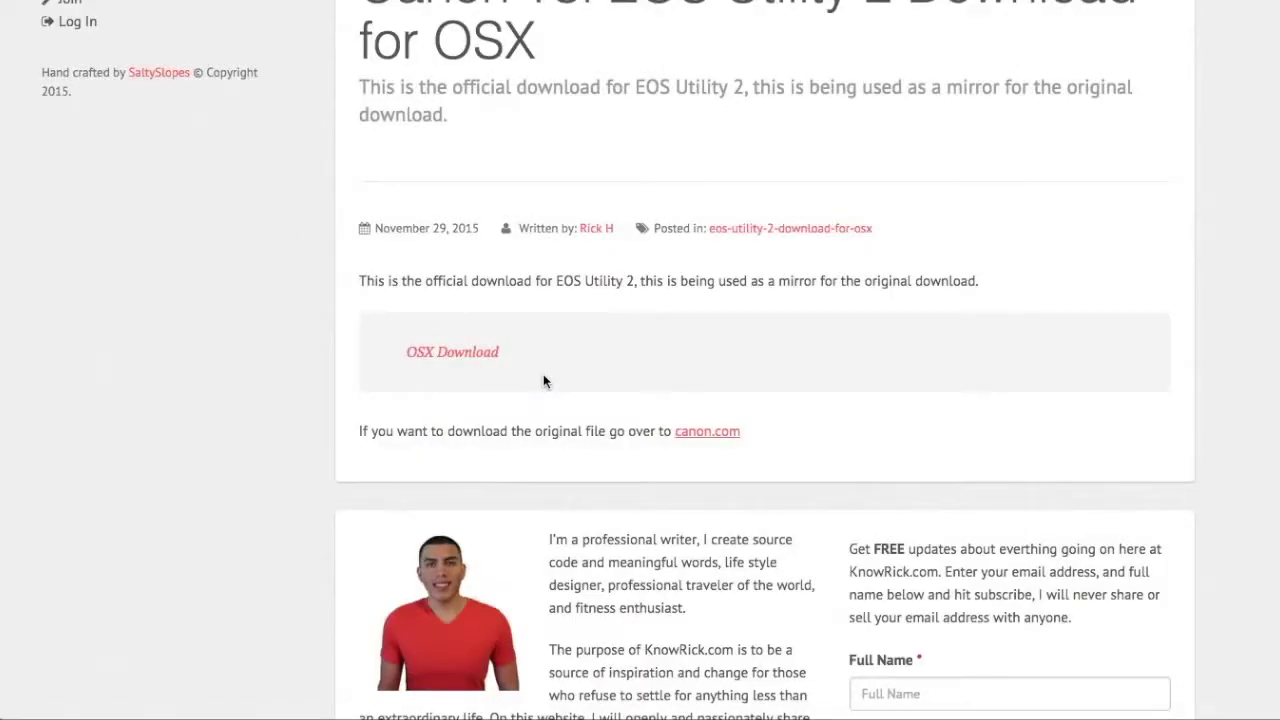
- Start downloading solution-disk29.1a.dmg from the KnowRick OSX Download mirror
click(445, 357)
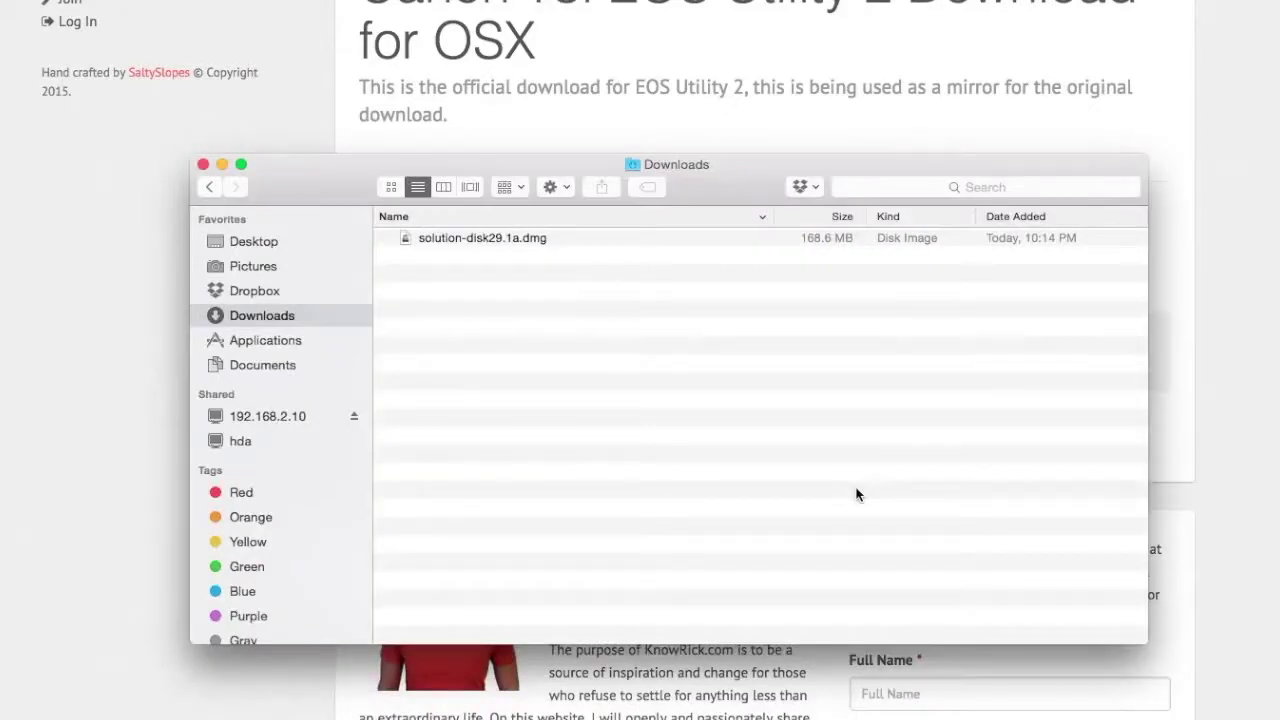
- Mount solution-disk29.1a.dmg and launch ksd291a_installer, confirming it may open
double_click(544, 238)
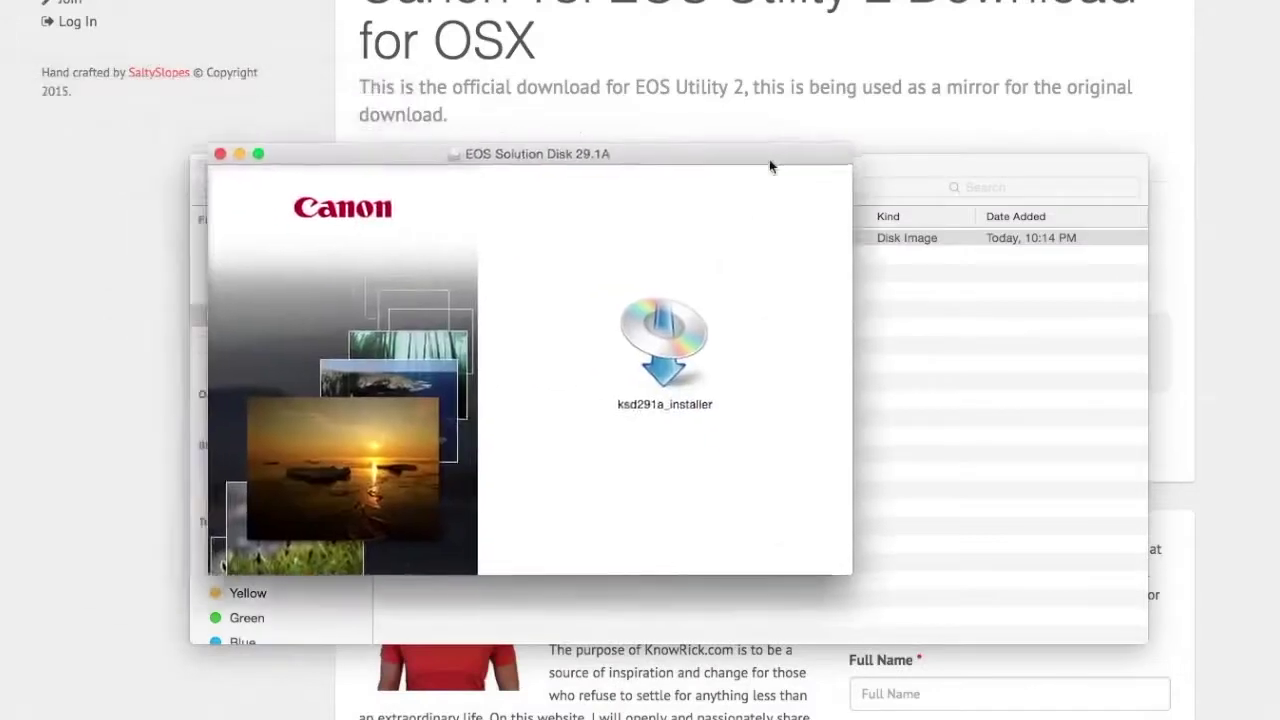
double_click(728, 404)
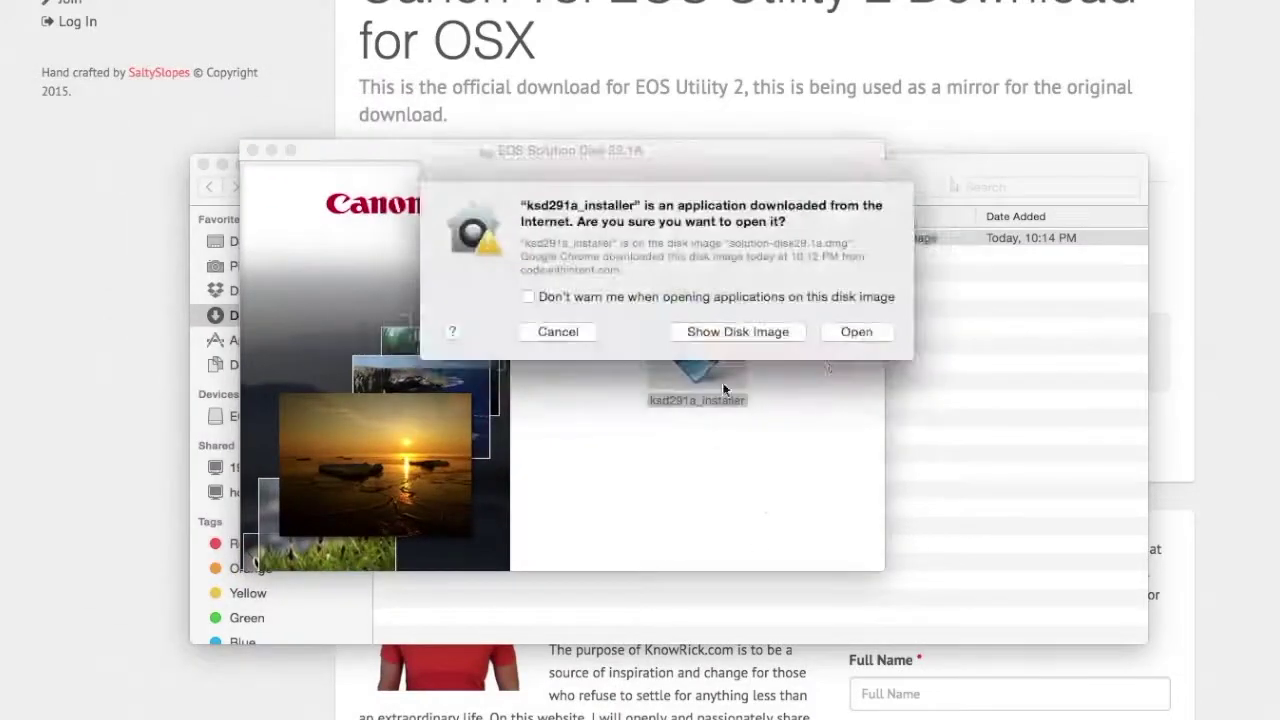
click(862, 333)
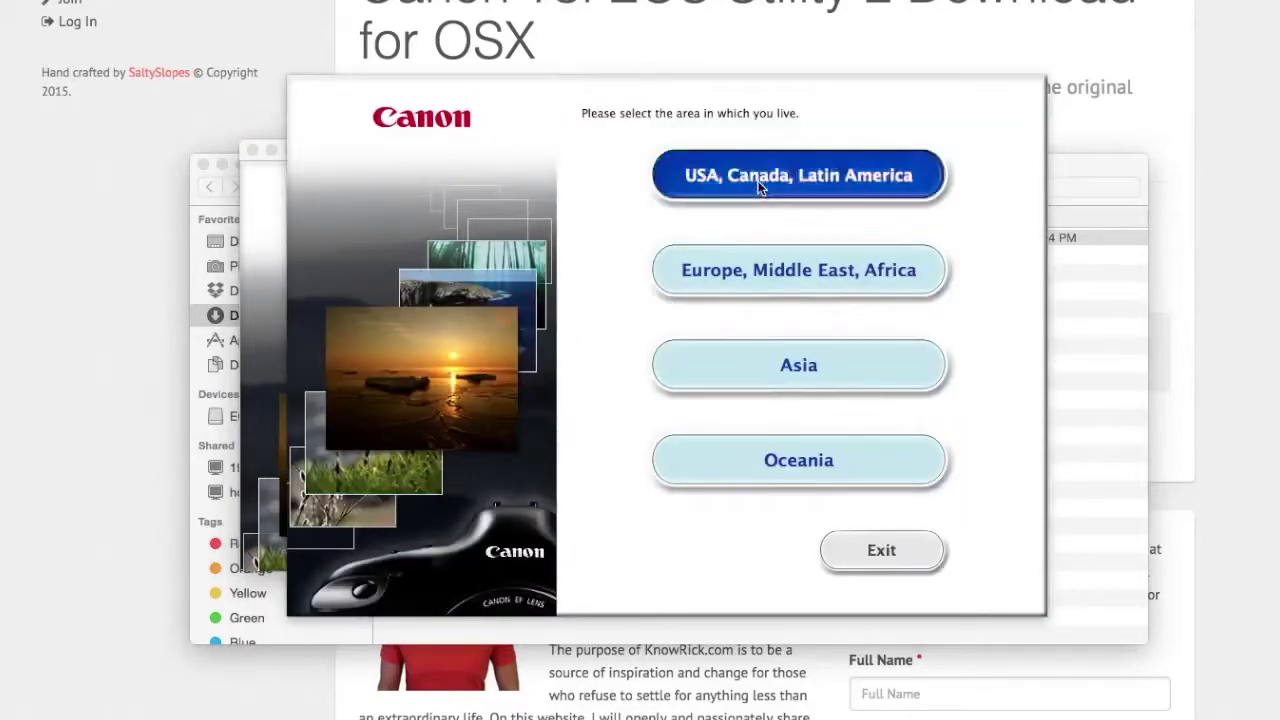
- Choose the United States region and start a Custom Installation
click(758, 181)
click(972, 578)
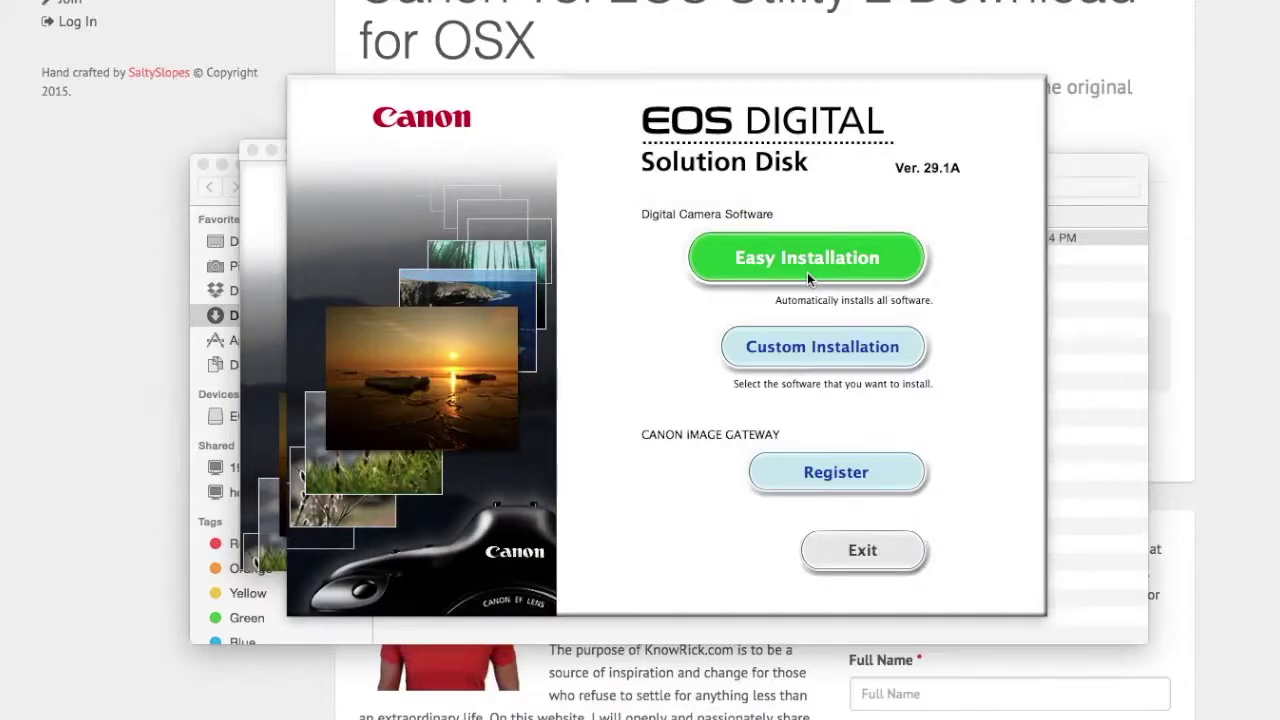
click(826, 346)
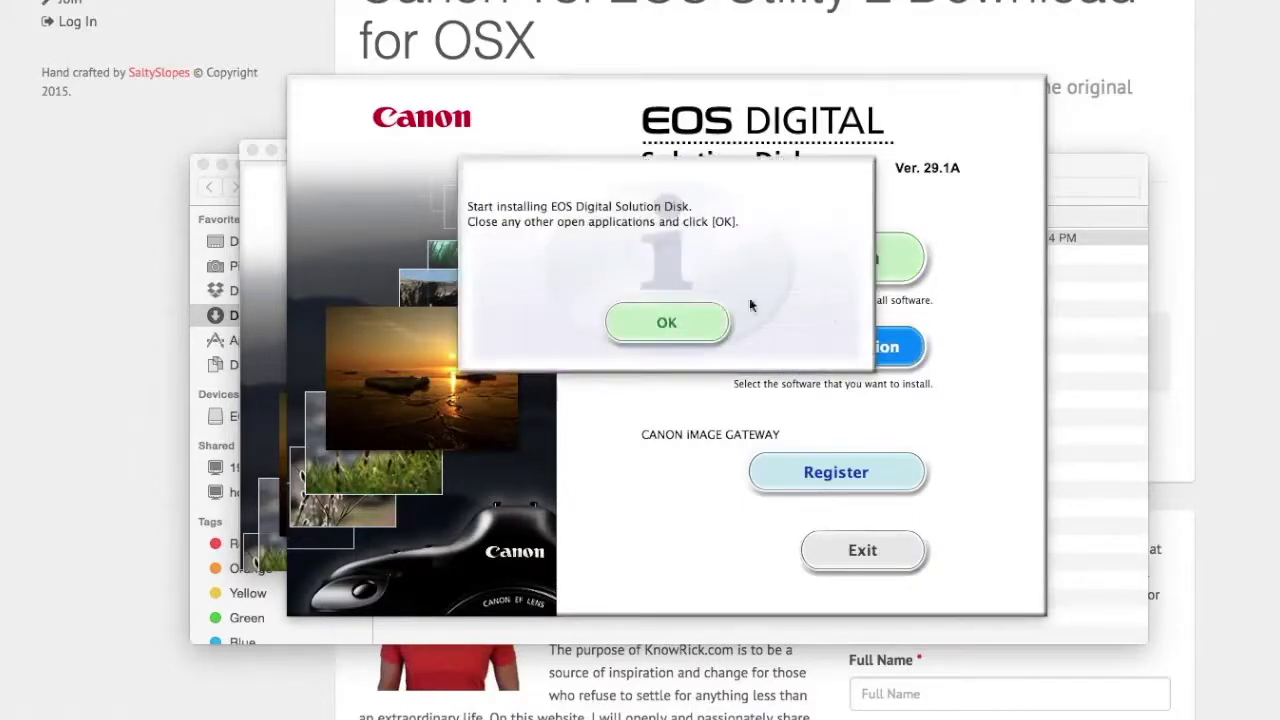
click(703, 330)
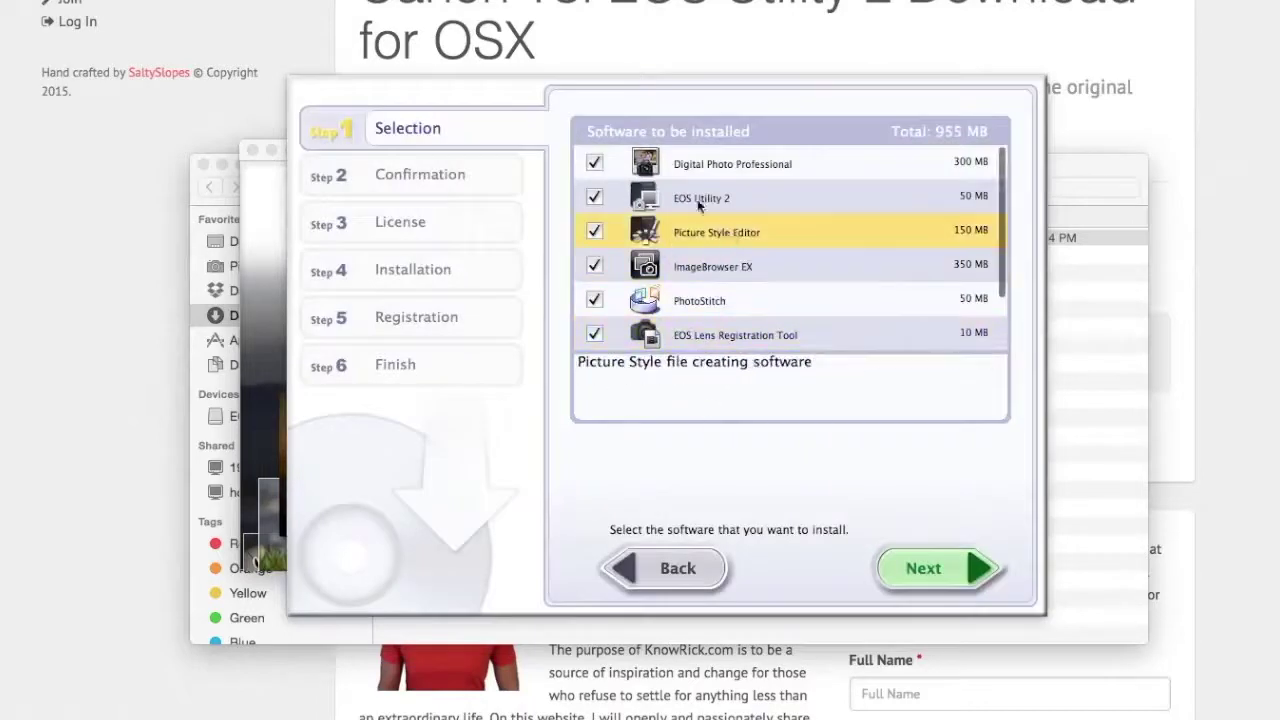
- Exclude Digital Photo Professional, Picture Style Editor, ImageBrowser EX, PhotoStitch and both Registration Tools
click(596, 164)
click(594, 231)
scroll(604, 258, down, 1)
click(594, 252)
click(594, 286)
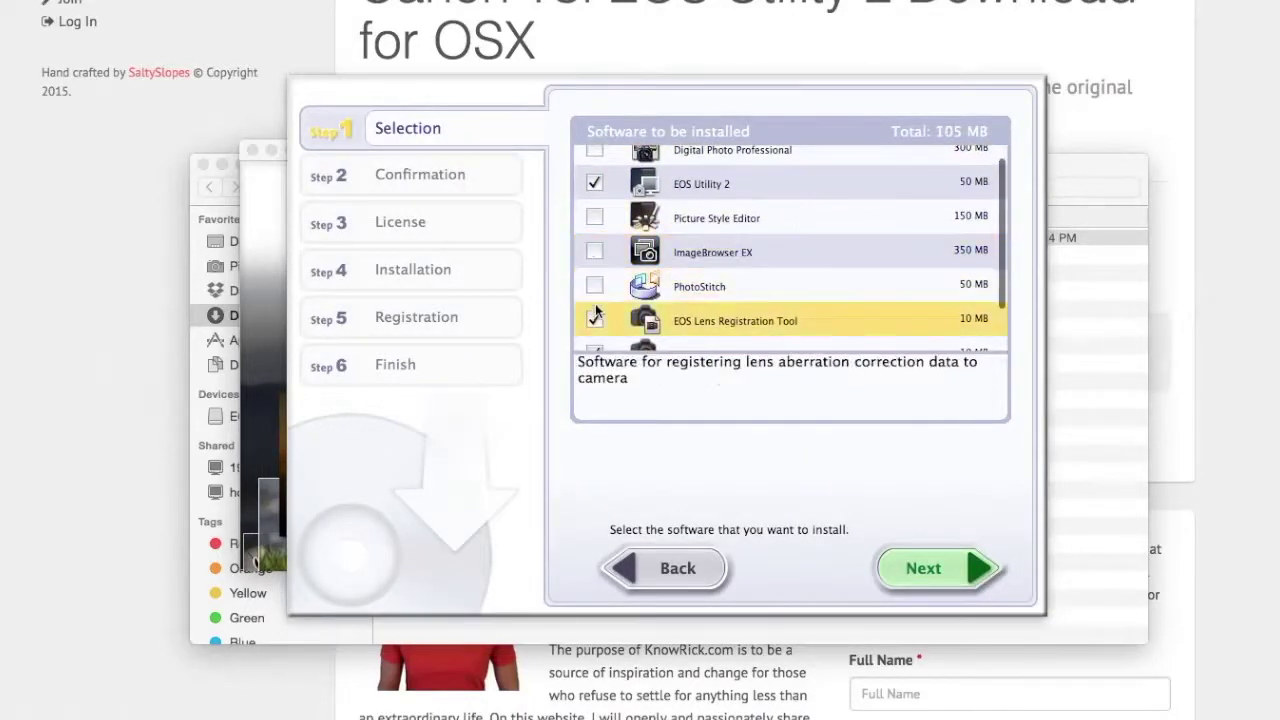
scroll(594, 320, down, 1)
click(594, 298)
click(594, 331)
scroll(600, 300, up, 2)
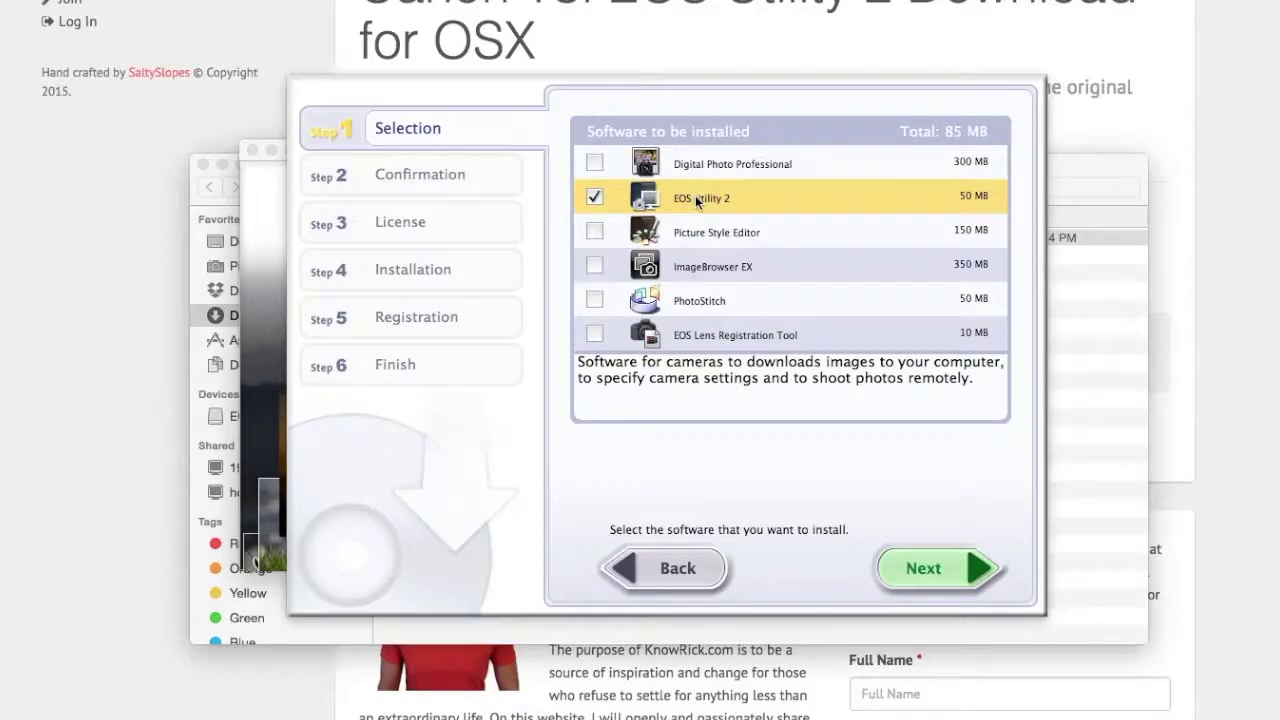
- Also exclude EOS Sample Music, leaving only EOS Utility 2 (50 MB), and begin installing
click(917, 565)
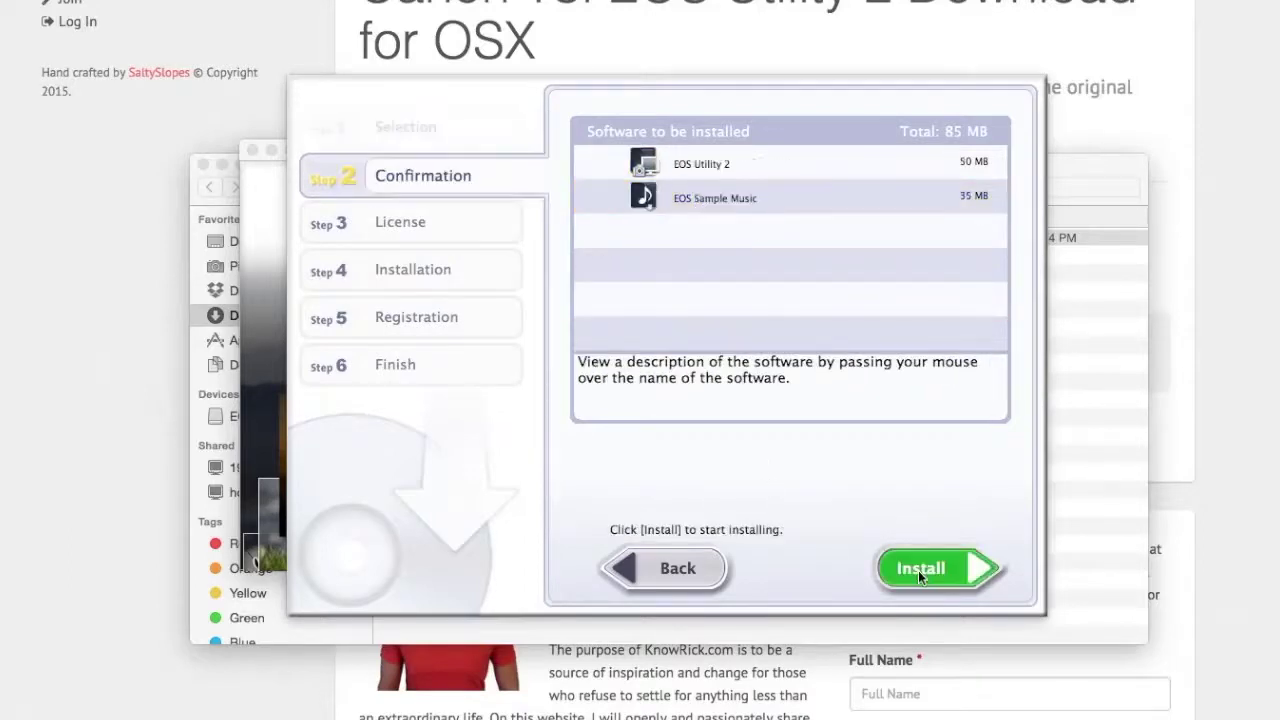
click(650, 563)
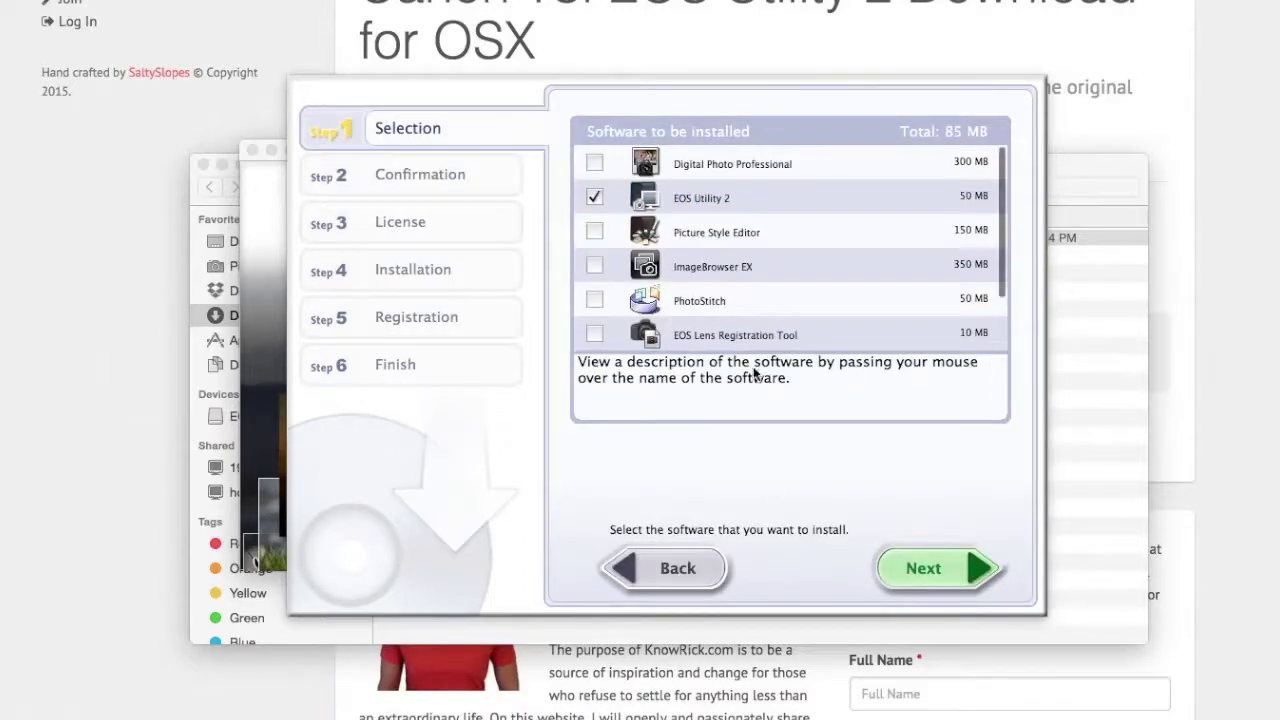
scroll(725, 309, down, 3)
click(595, 333)
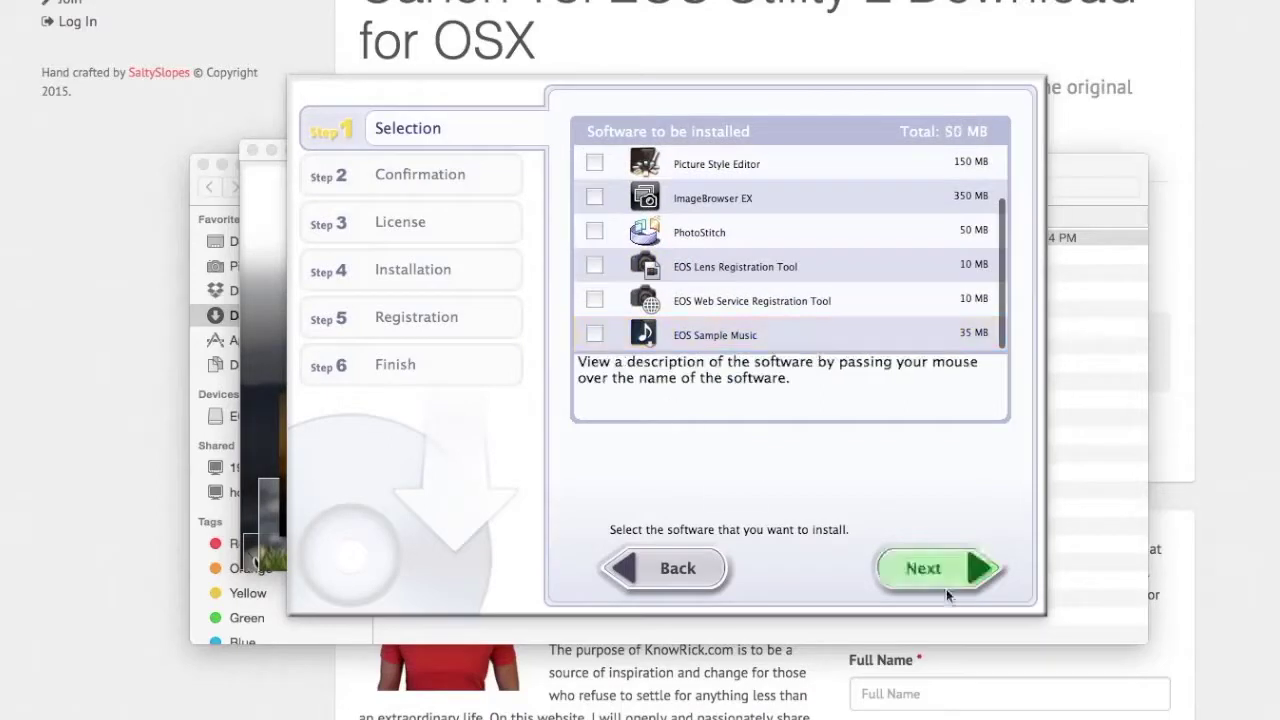
click(928, 562)
click(927, 550)
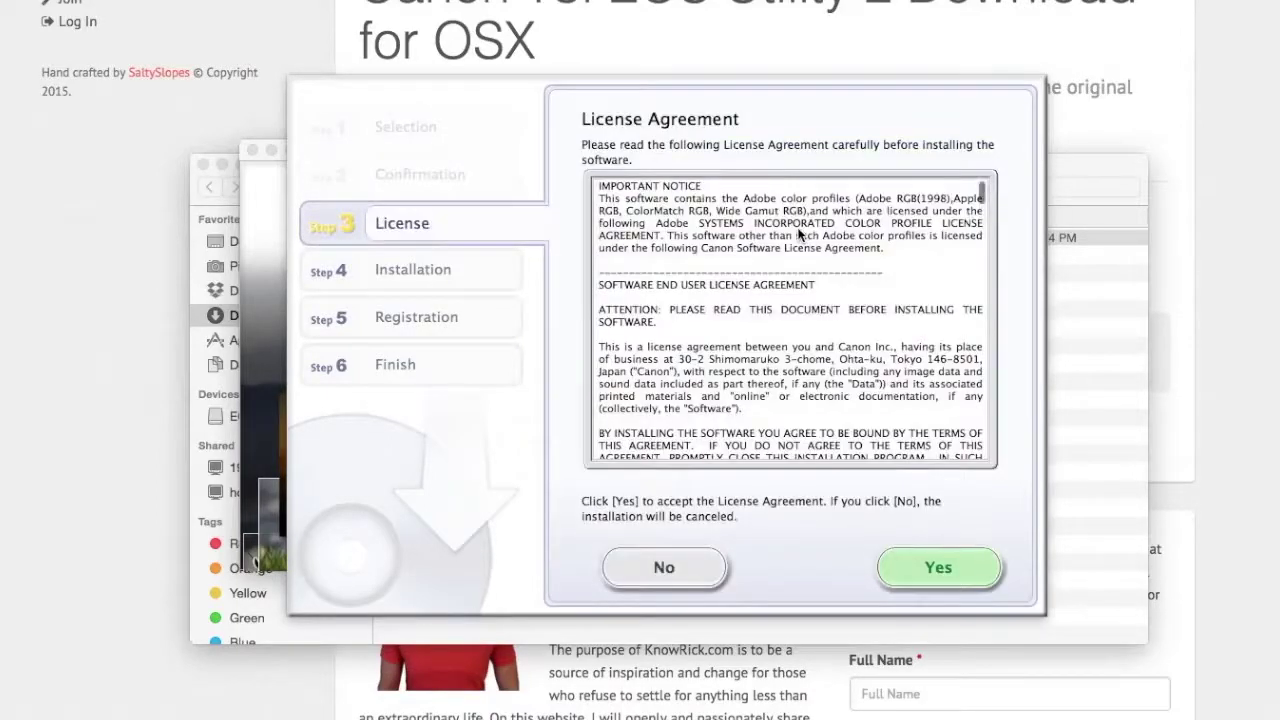
- Accept the license agreement and enter the account password to authorize installation
click(934, 570)
text(••••)
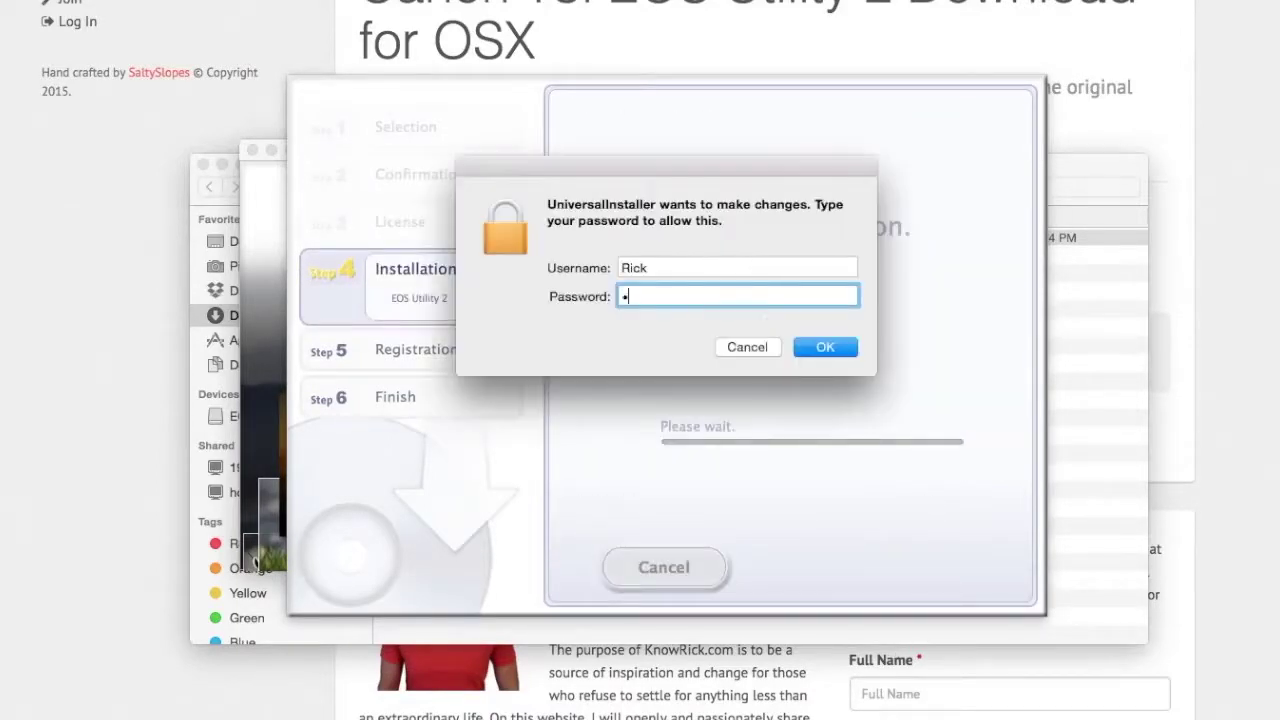
text(••••)
key(Return)
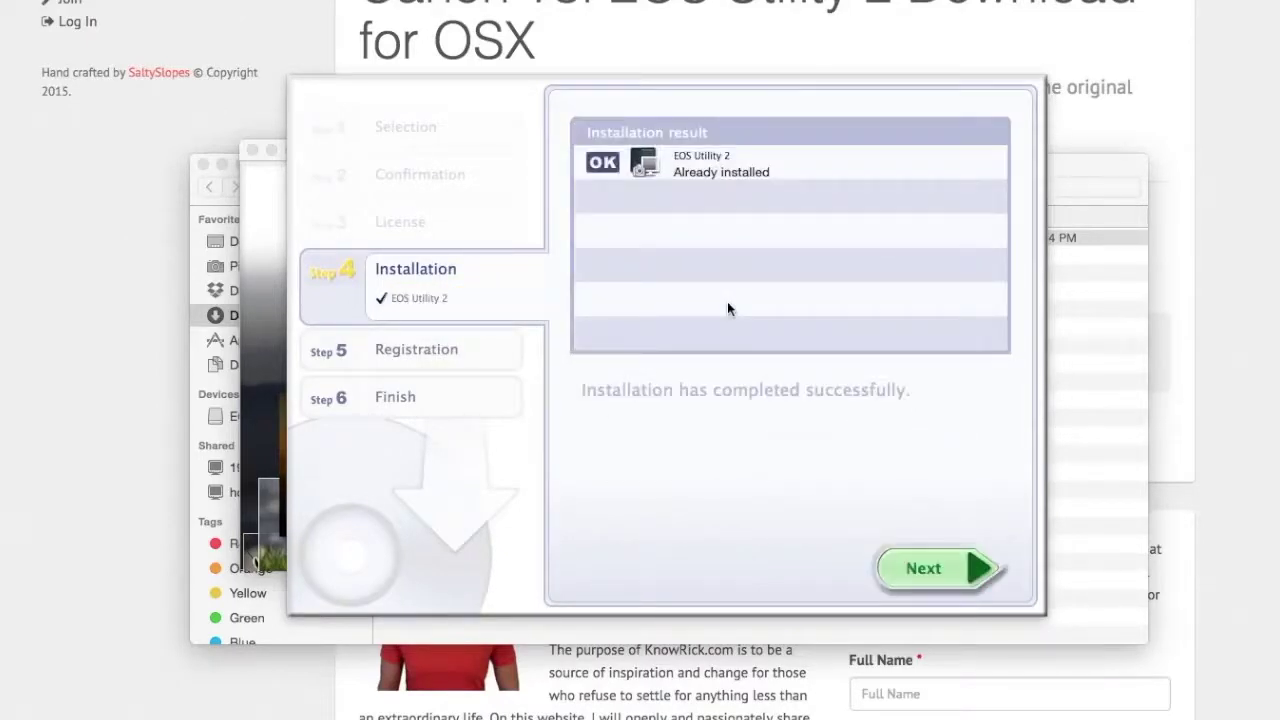
- Postpone registration, finish the installer, and close the EOS Solution Disk window
click(930, 568)
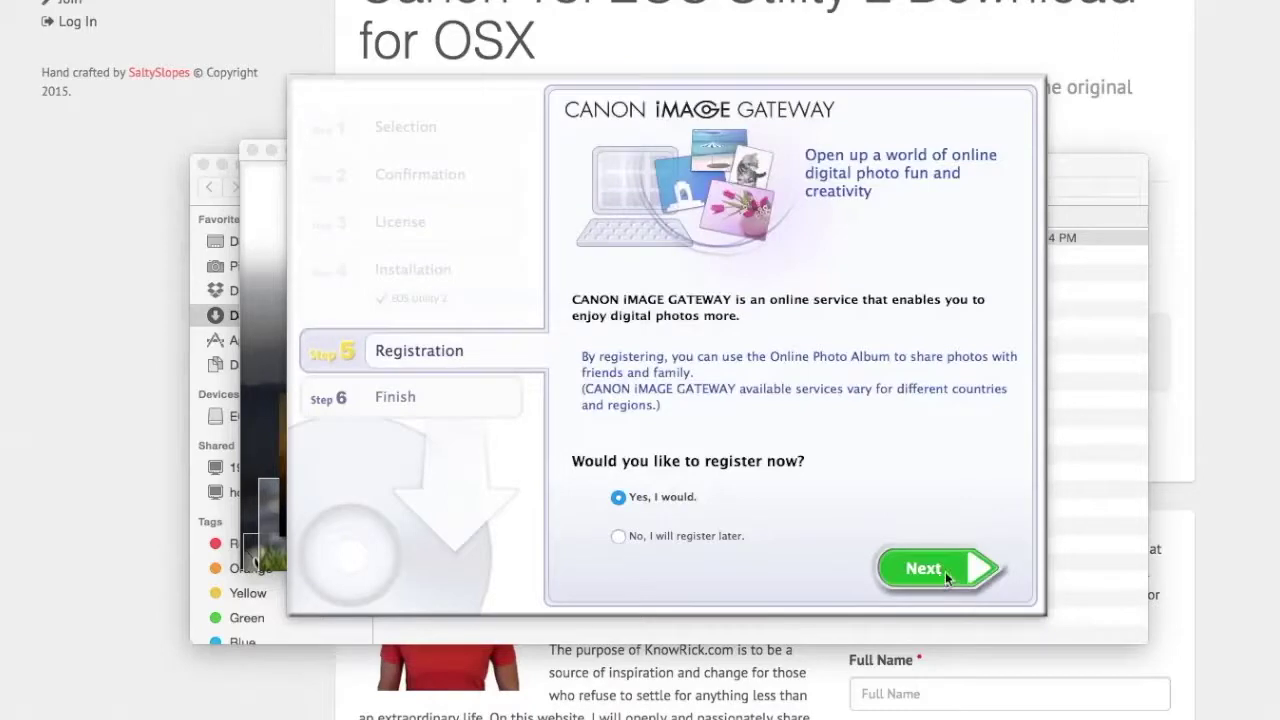
click(692, 540)
click(918, 571)
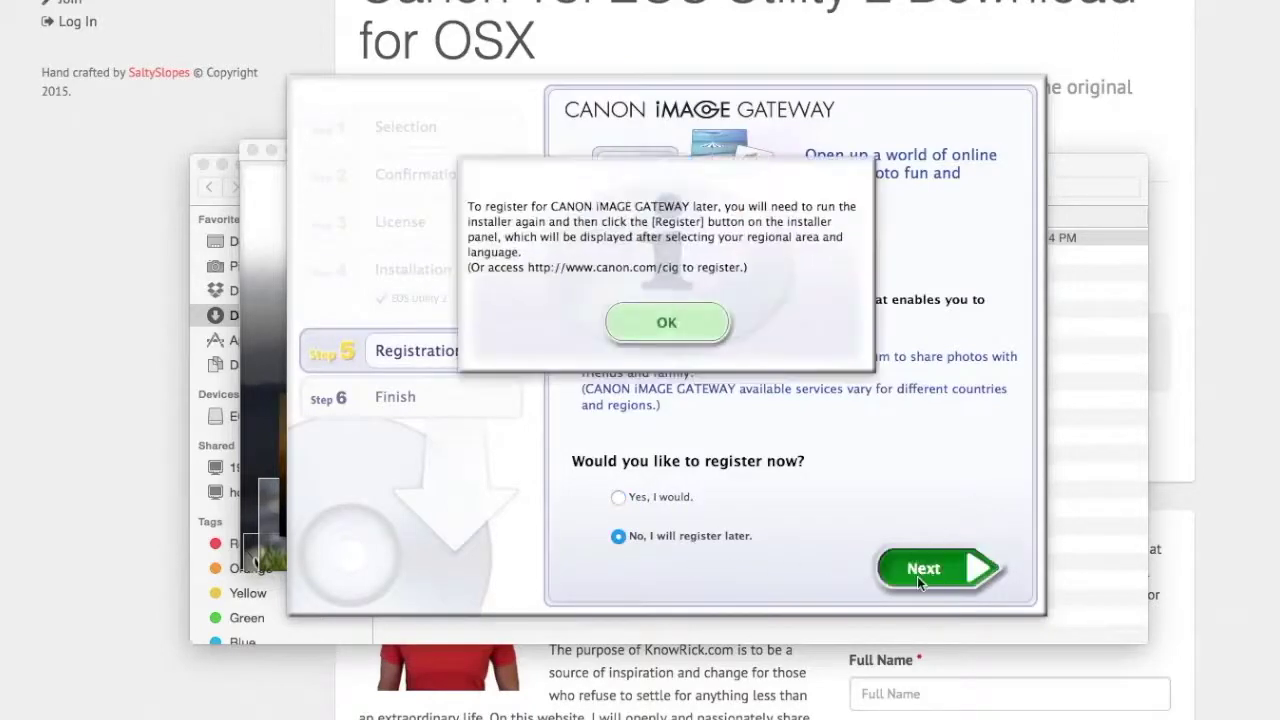
click(688, 320)
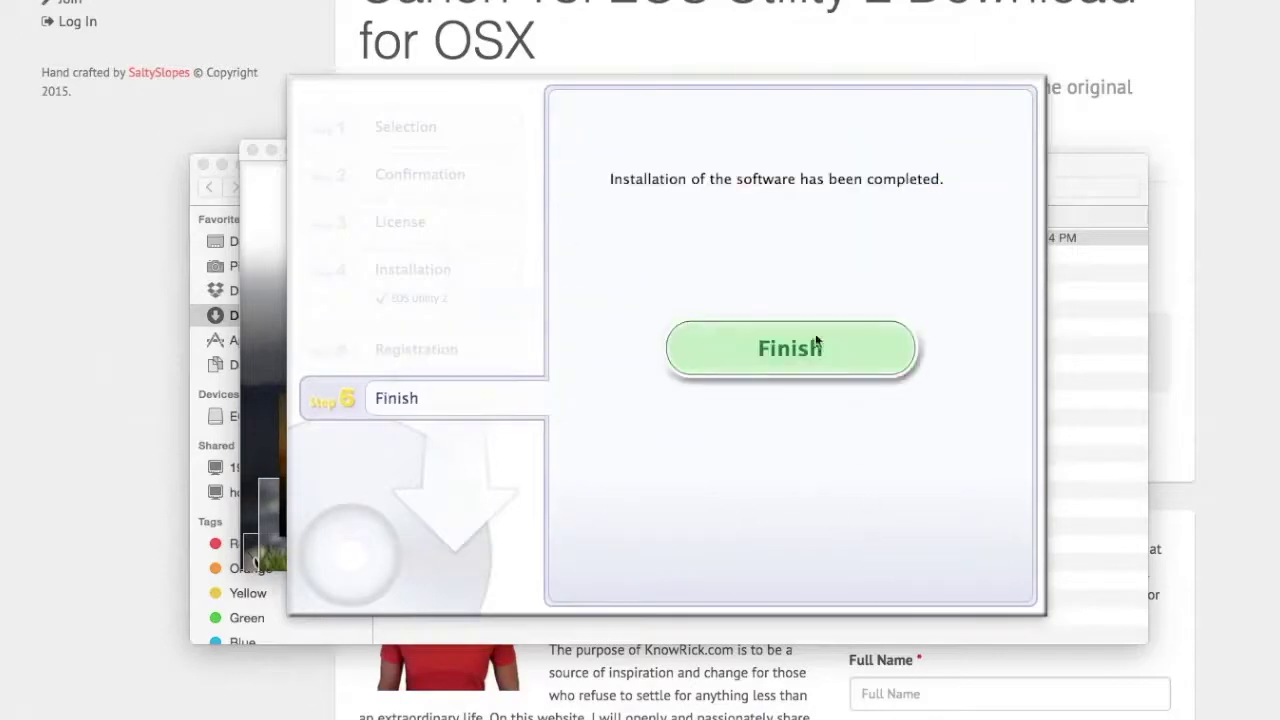
click(792, 342)
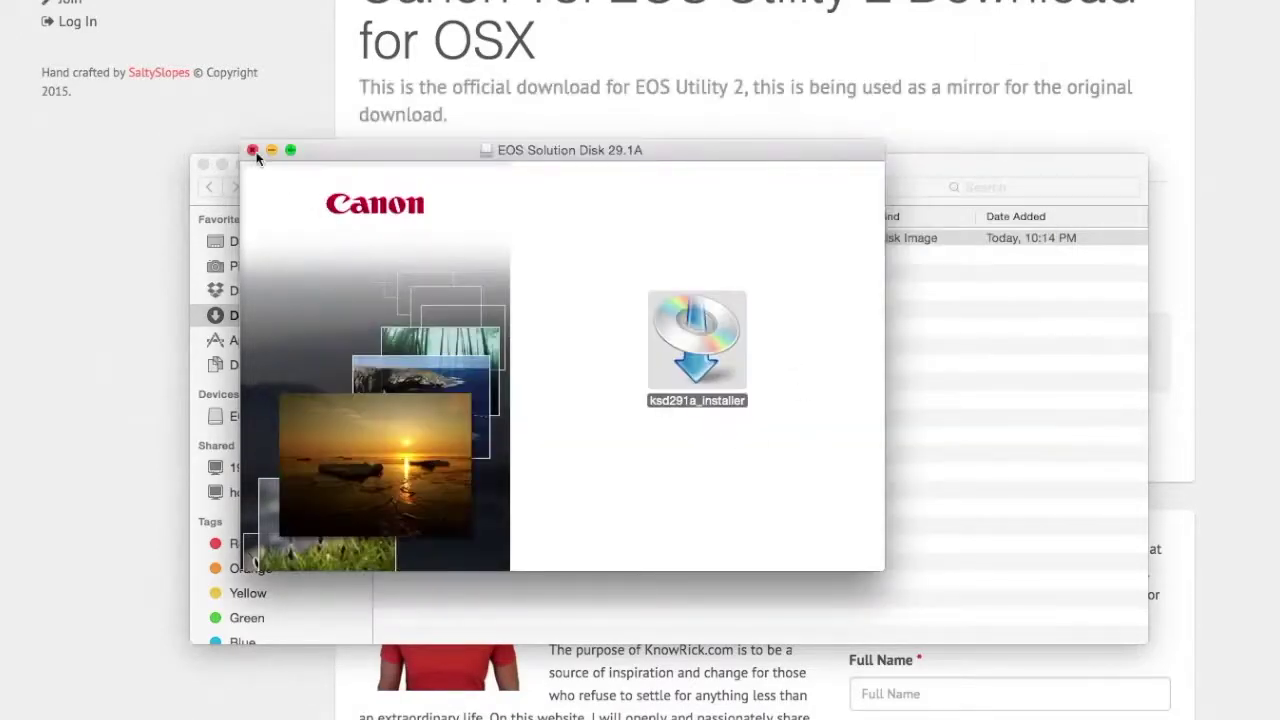
click(252, 149)
- Close the Downloads window and launch EOS Utility 2 by searching 'eos' in Spotlight
key(super+w)
key(super+space)
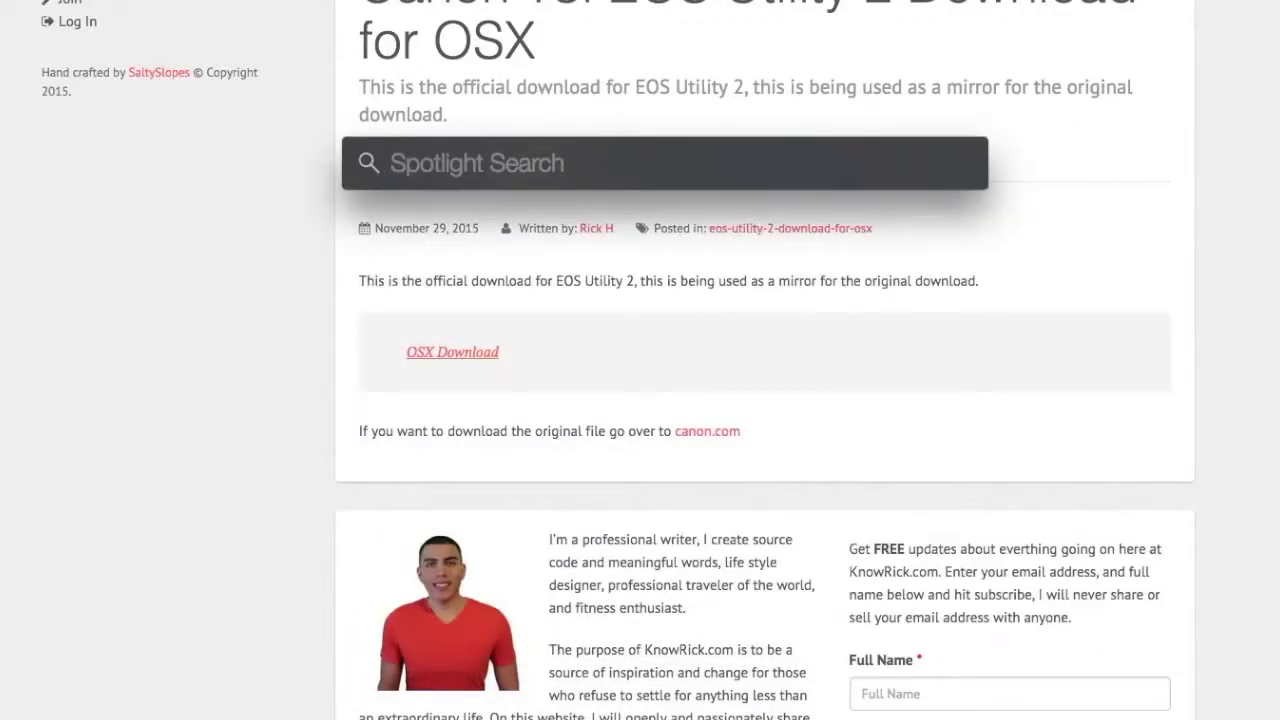
text(eos)
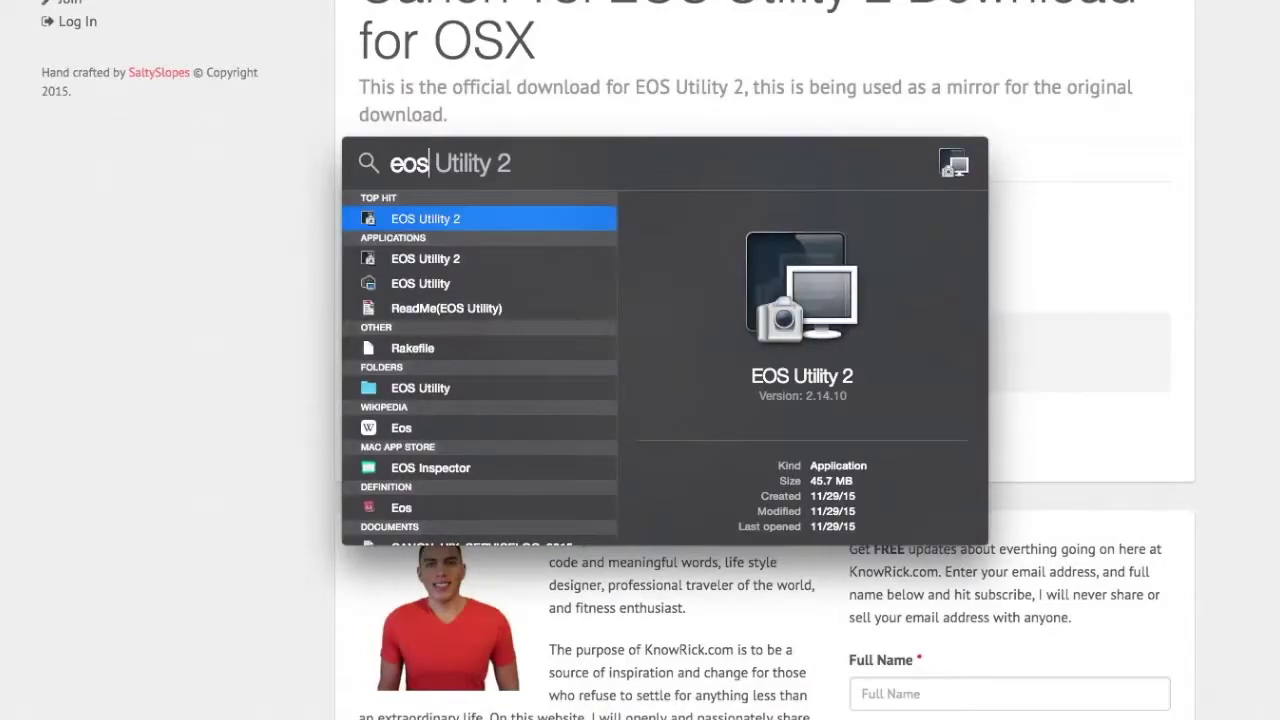
key(Return)
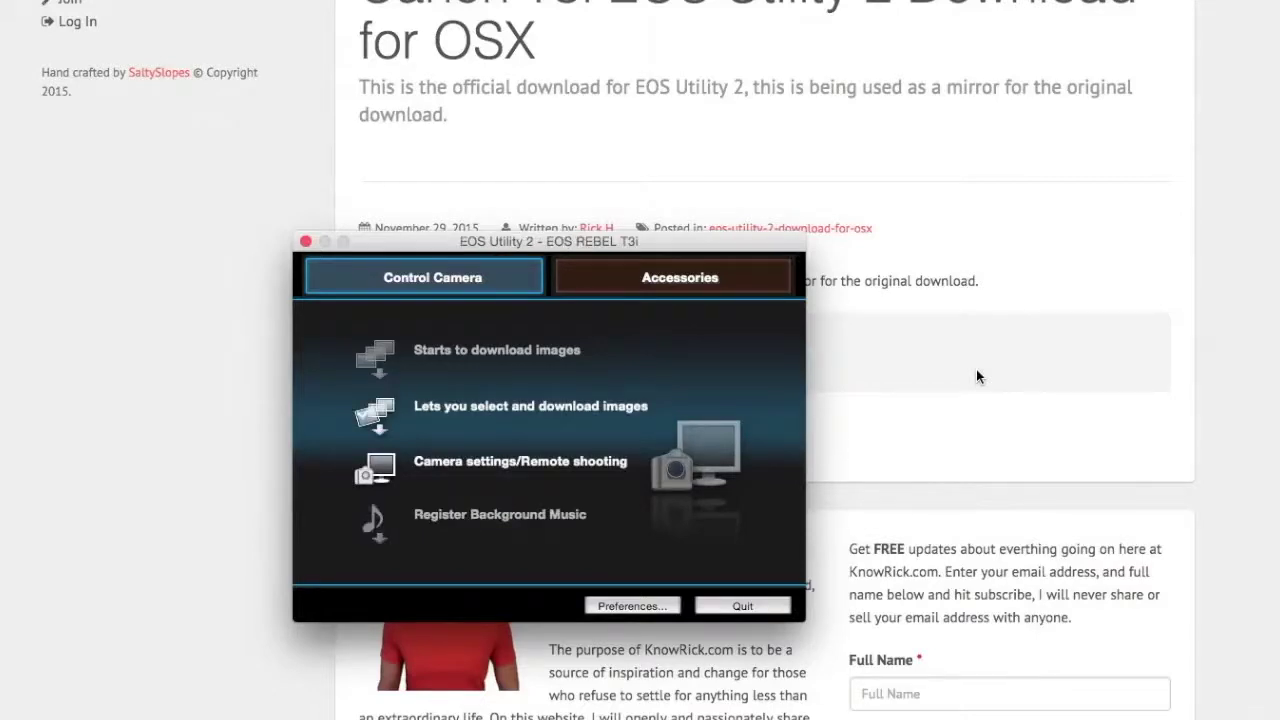
- Open Camera settings/Remote shooting for the EOS REBEL T3i and start Live View shooting
click(466, 468)
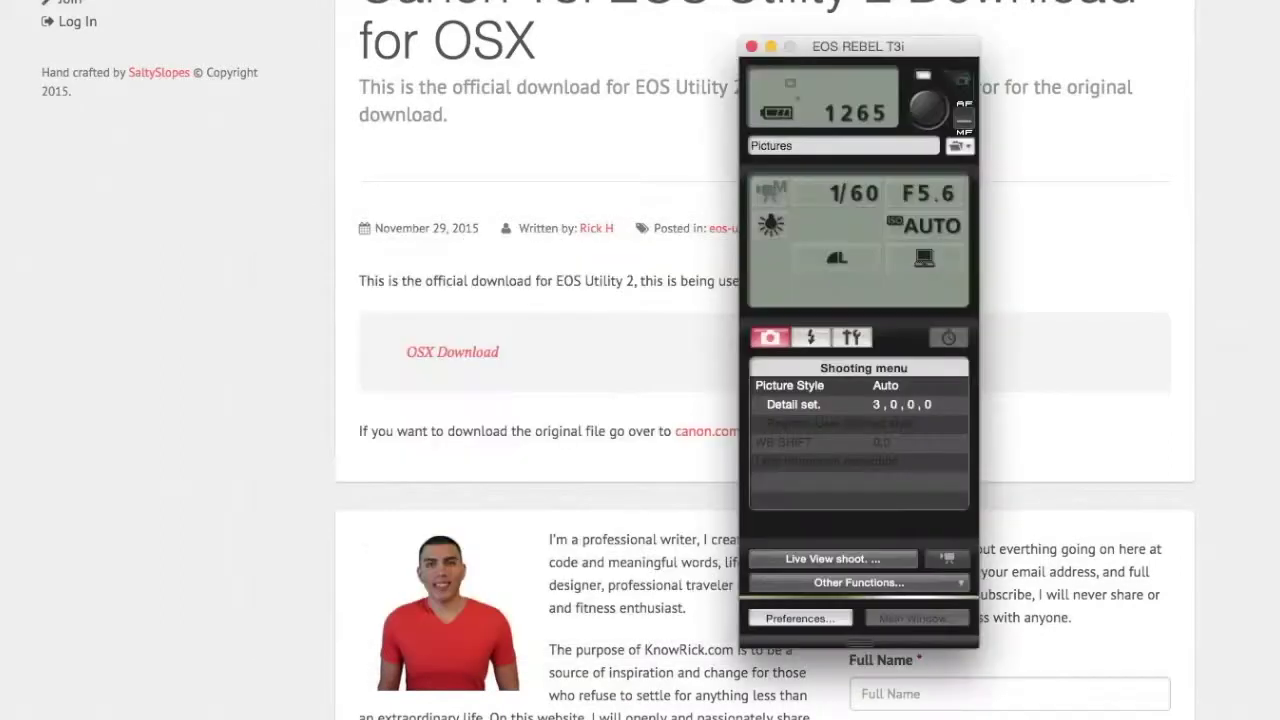
drag(840, 58, 798, 63)
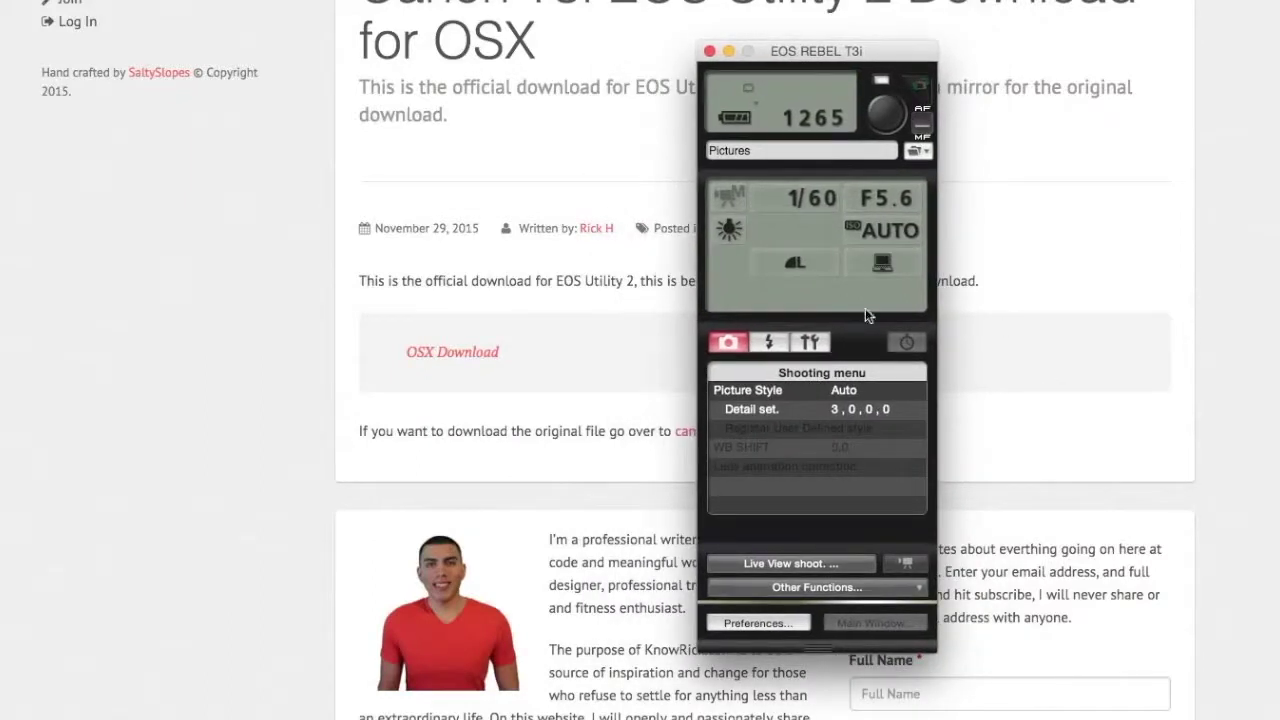
click(831, 564)
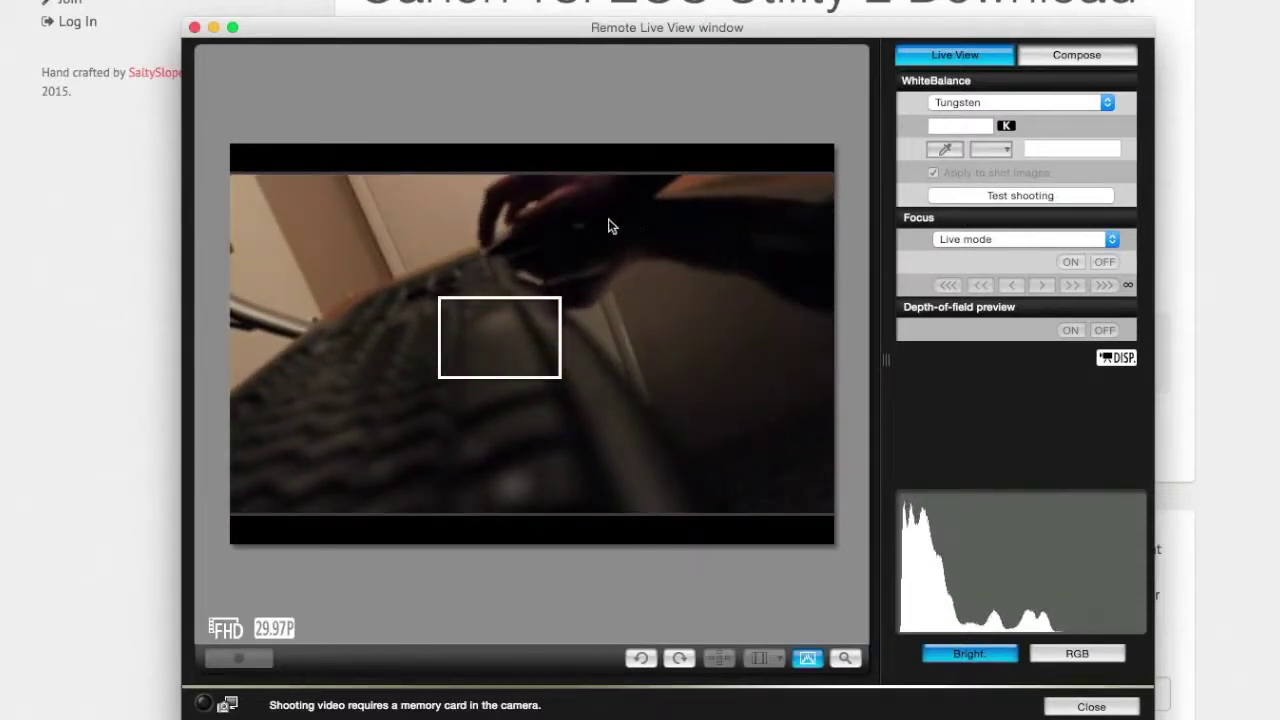
- Try Cloudy white balance, then set it back to Tungsten
drag(604, 28, 563, 4)
click(937, 73)
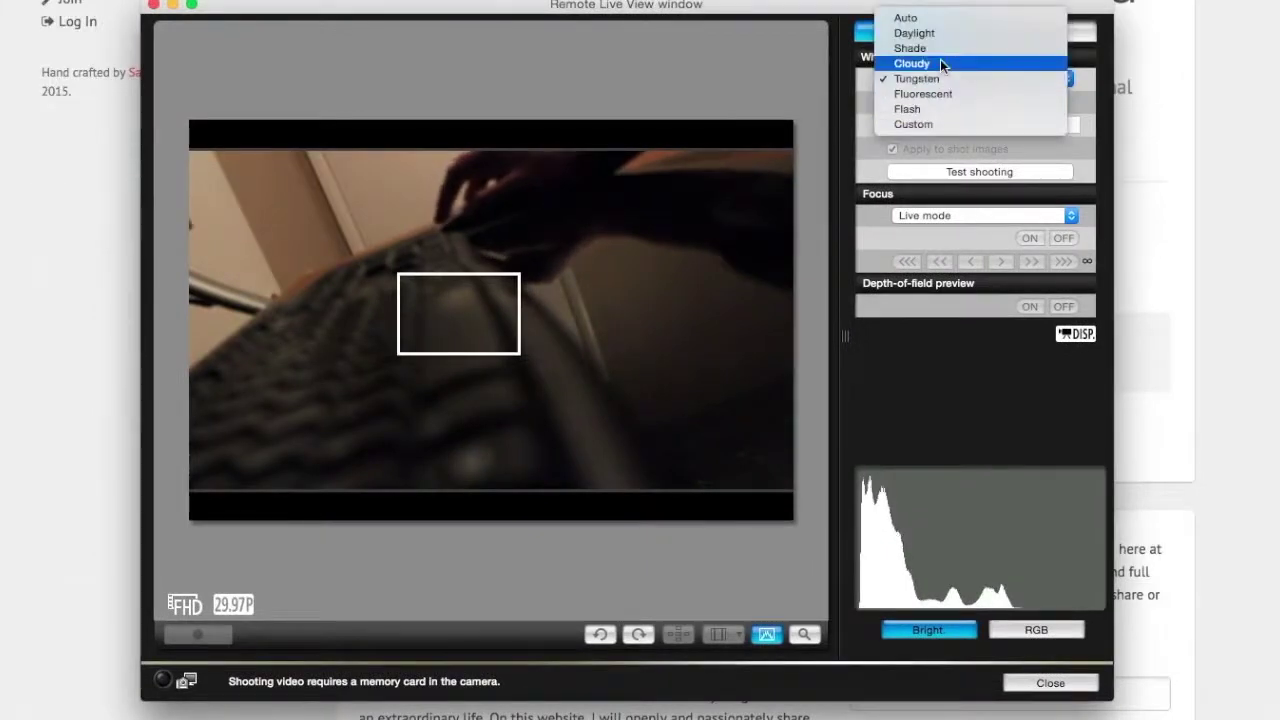
click(940, 90)
click(937, 80)
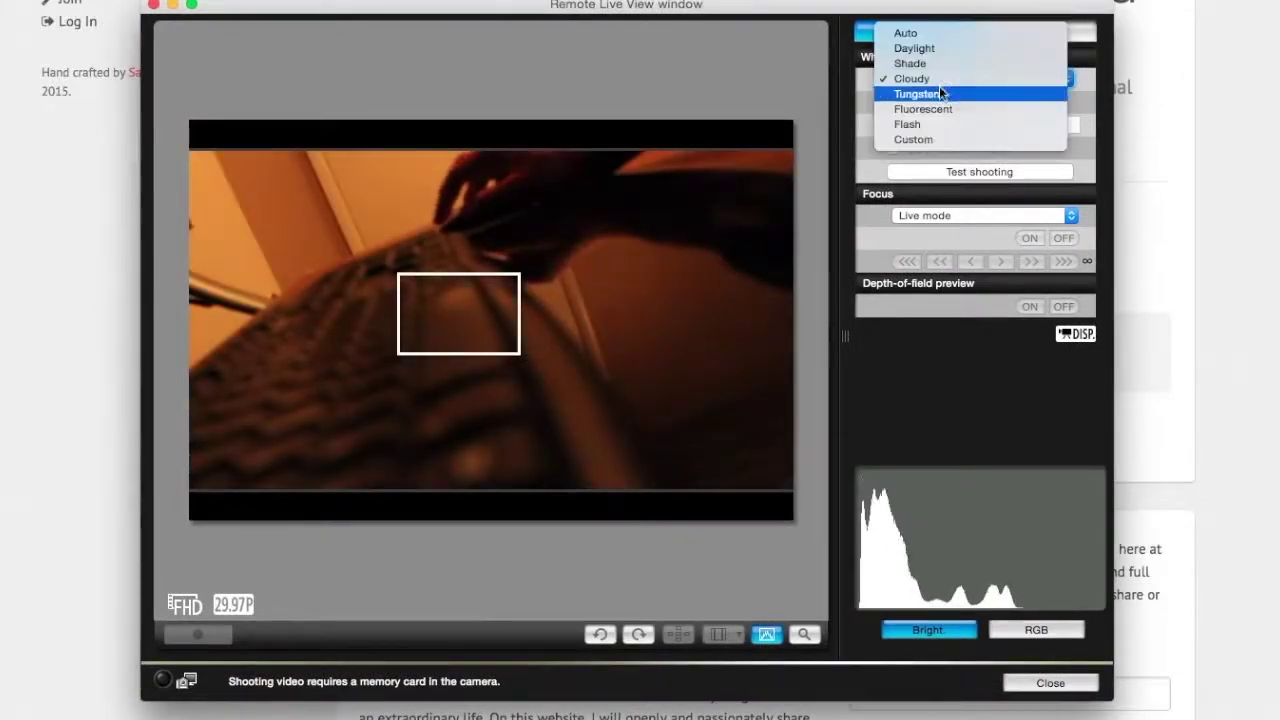
click(941, 90)
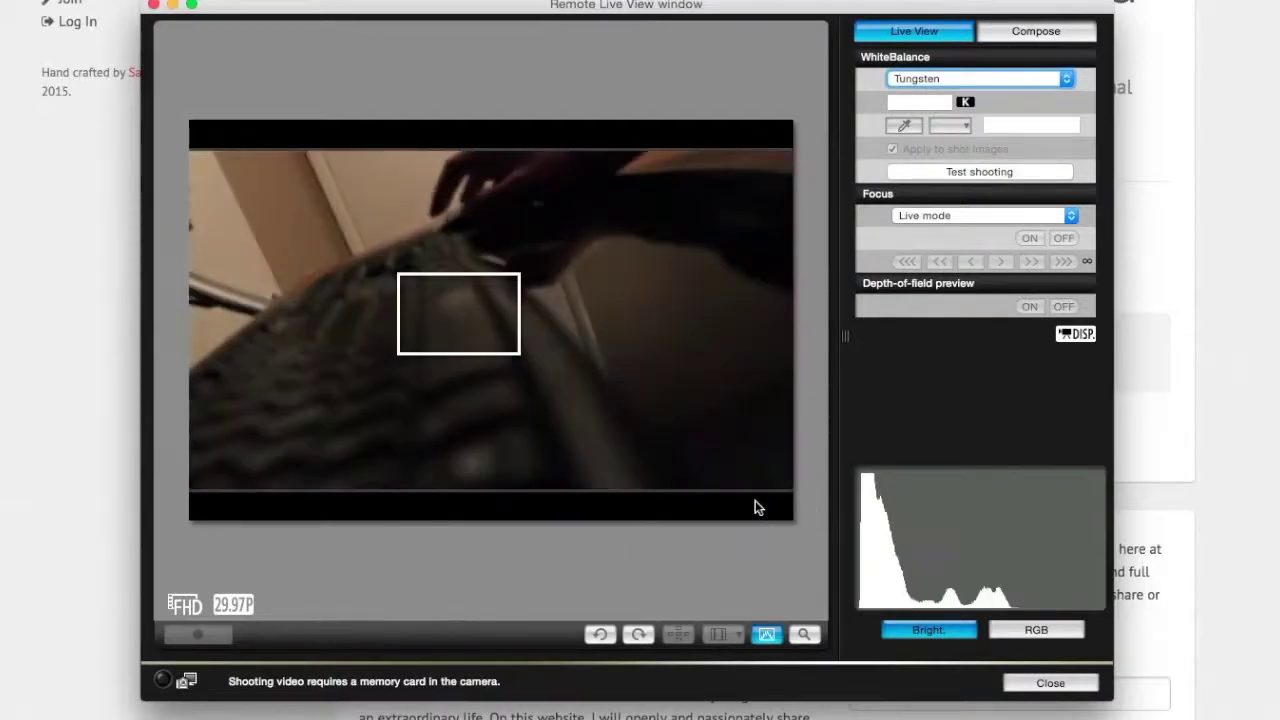
- Move the focus frame to the top of the image, then view and close Zoom View
click(475, 185)
double_click(474, 185)
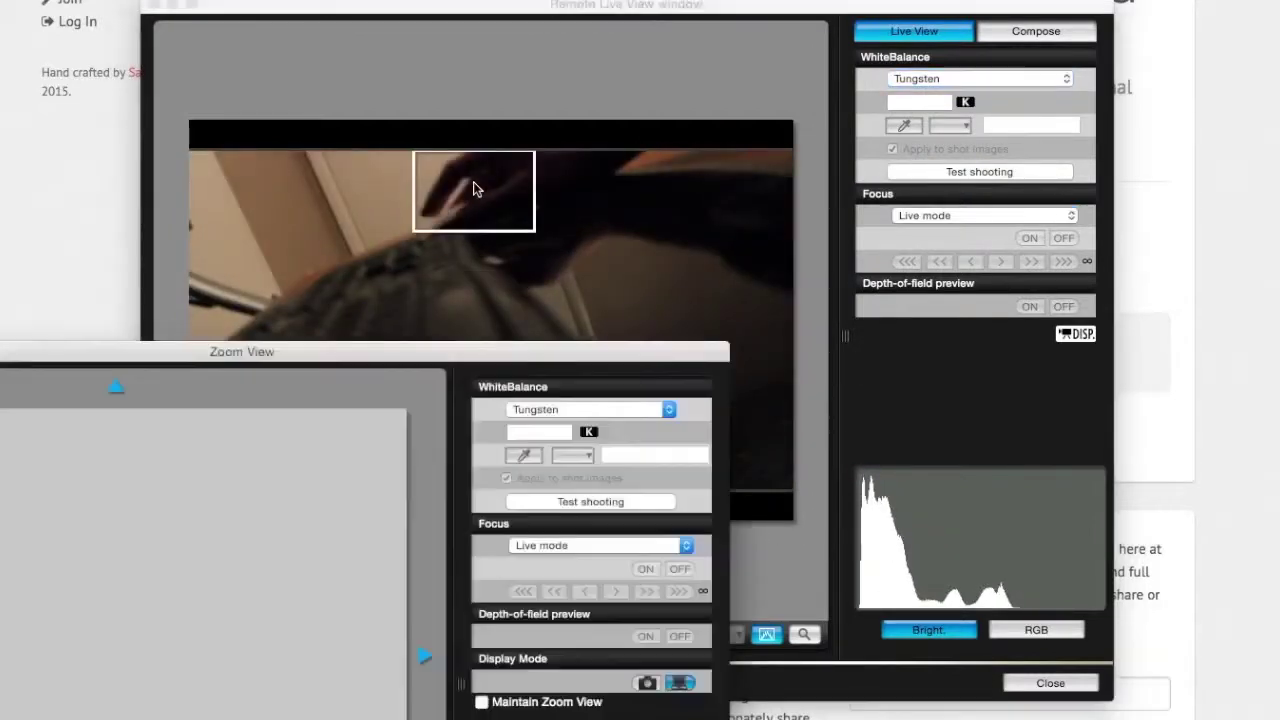
key(super+grave)
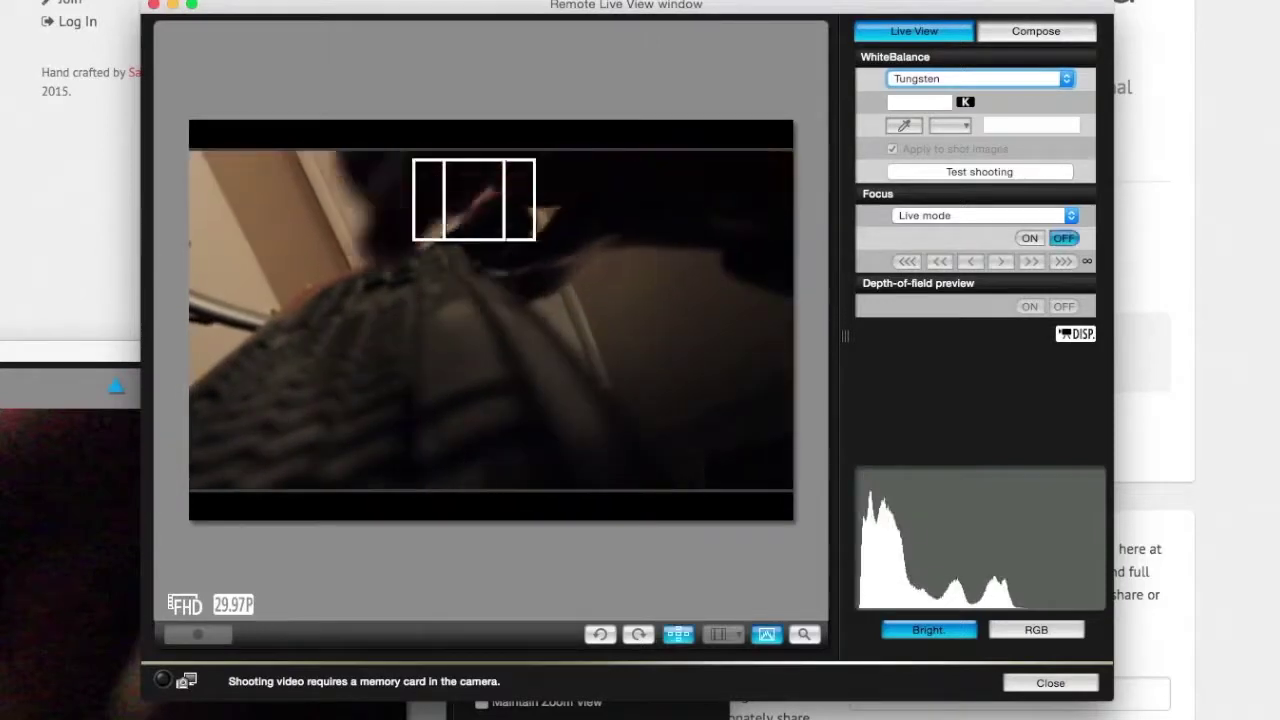
key(super+grave)
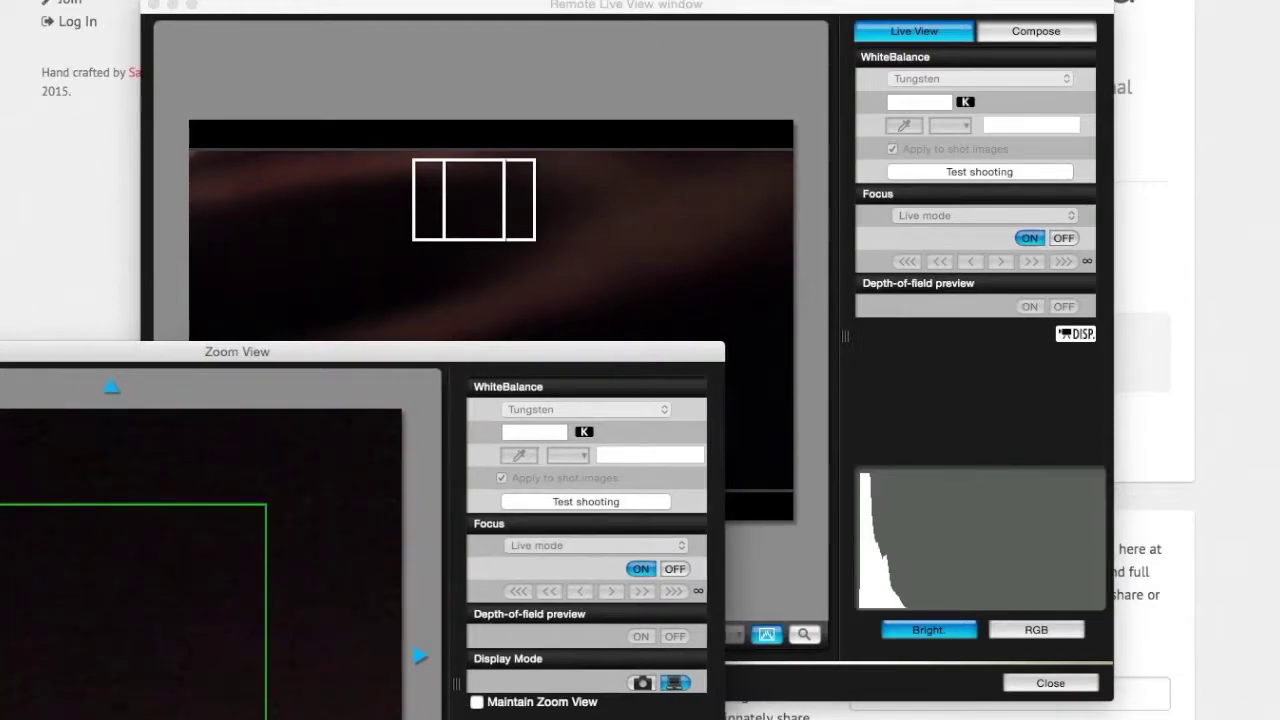
key(super+w)
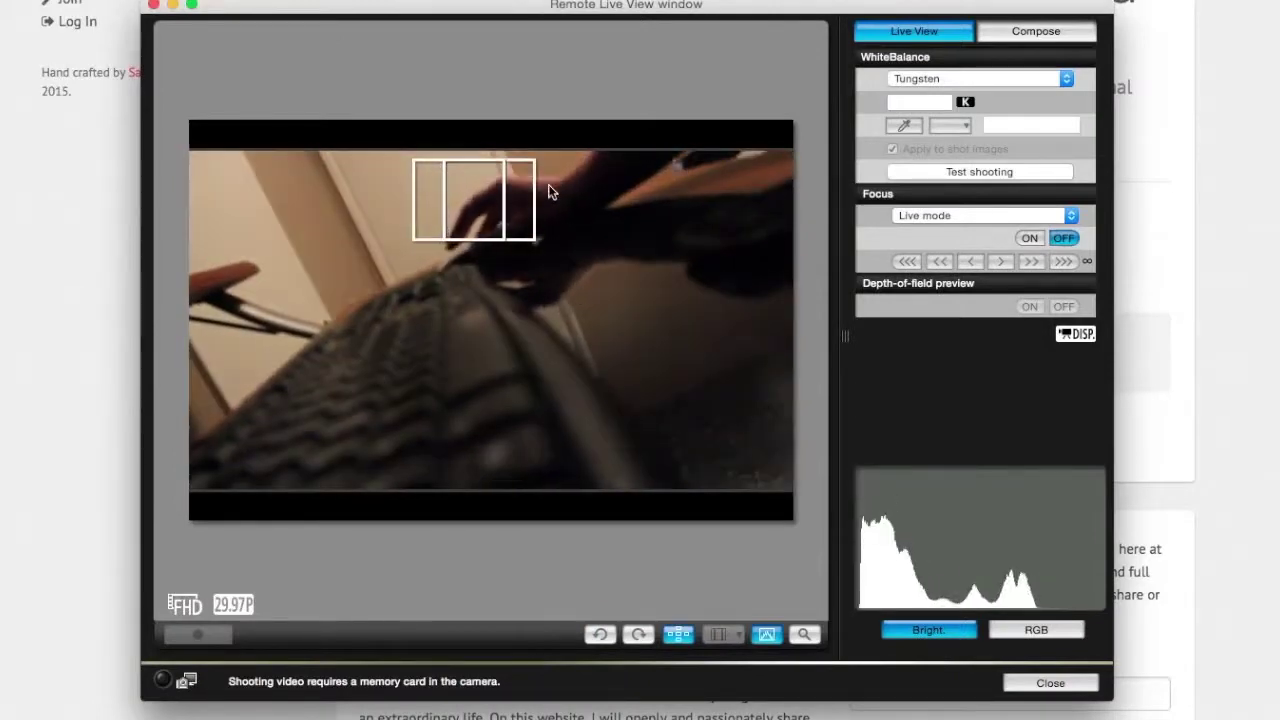
- Autofocus on the live view focus frame, then check the Compose overlay and grid options
click(500, 208)
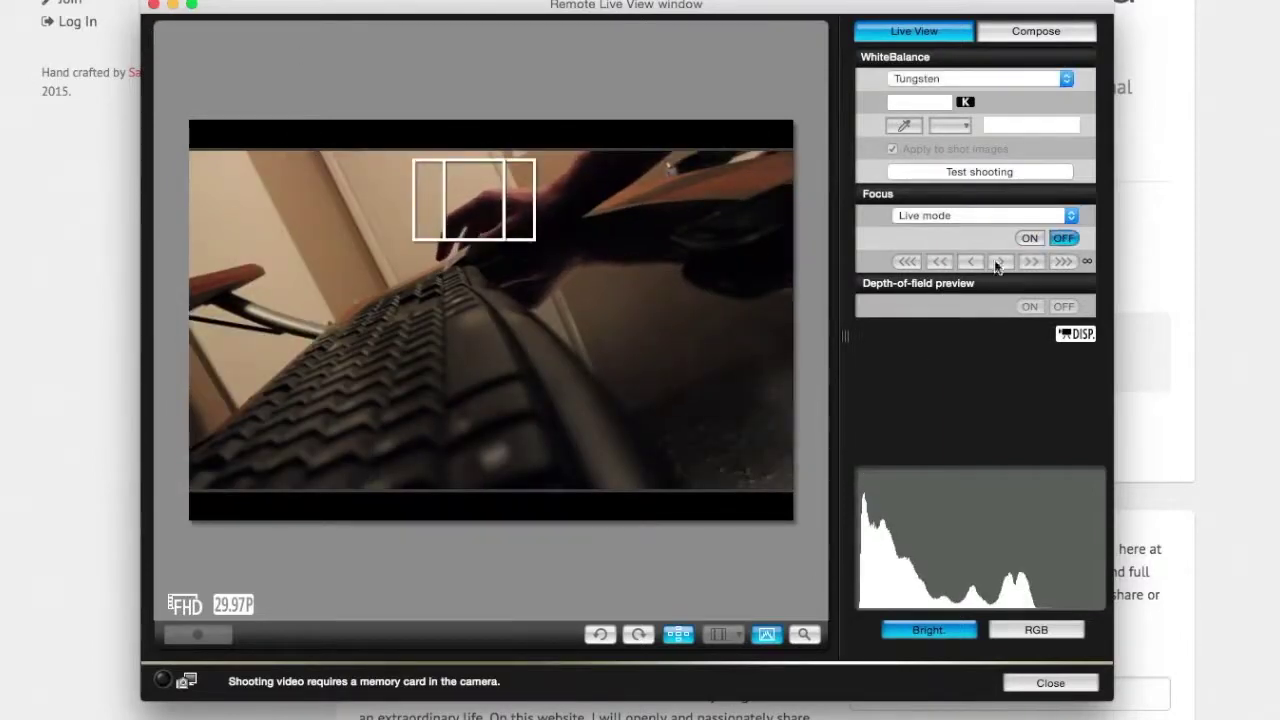
click(1035, 32)
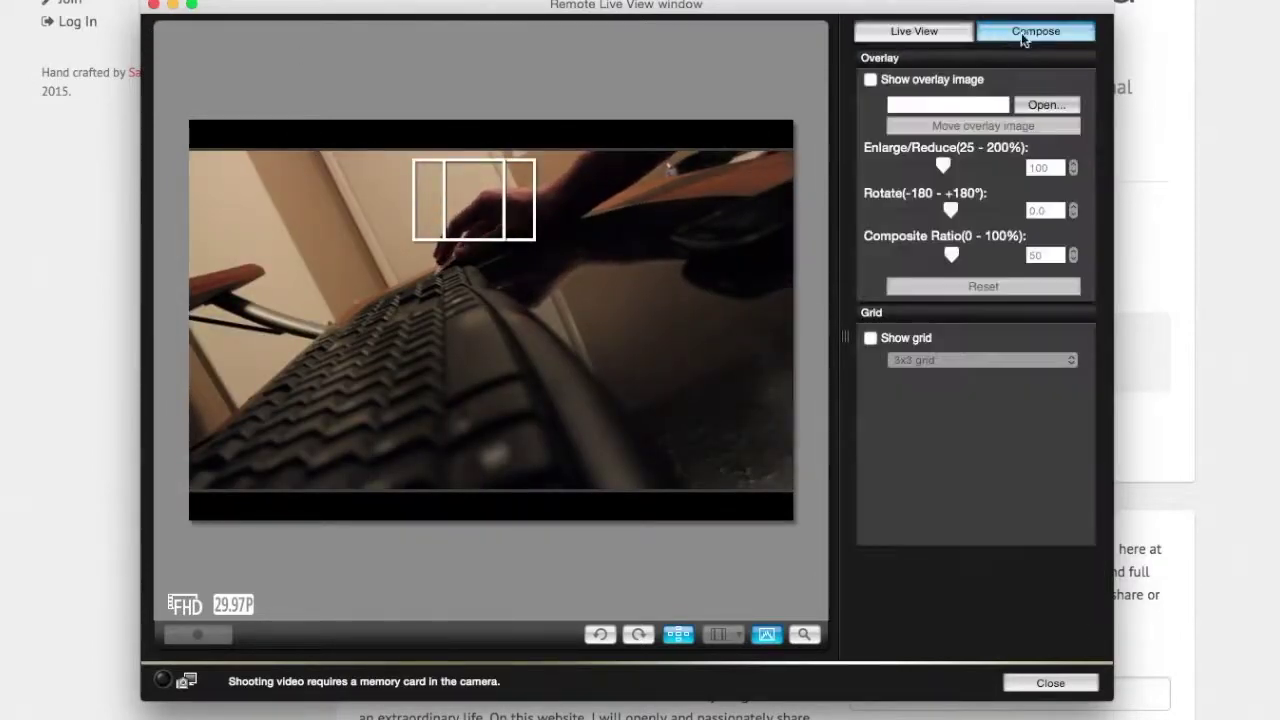
click(952, 34)
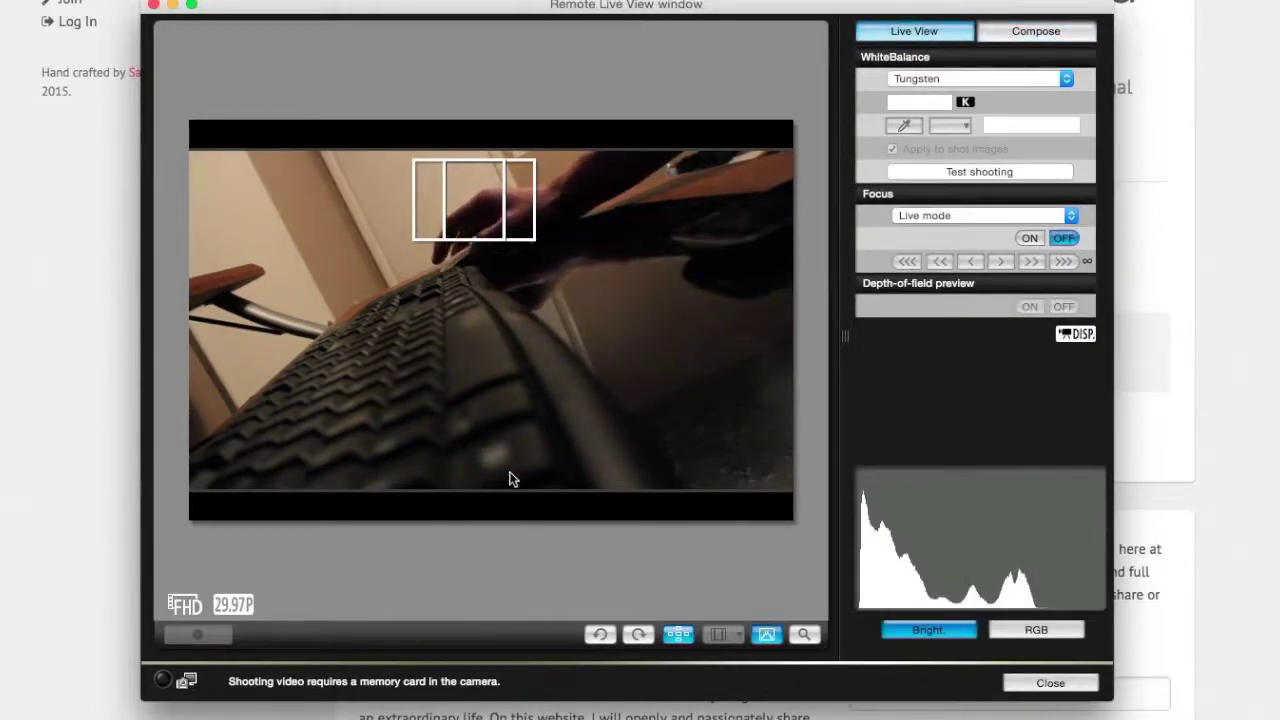
- Close Remote Live View and move the EOS REBEL T3i control panel aside
click(1062, 686)
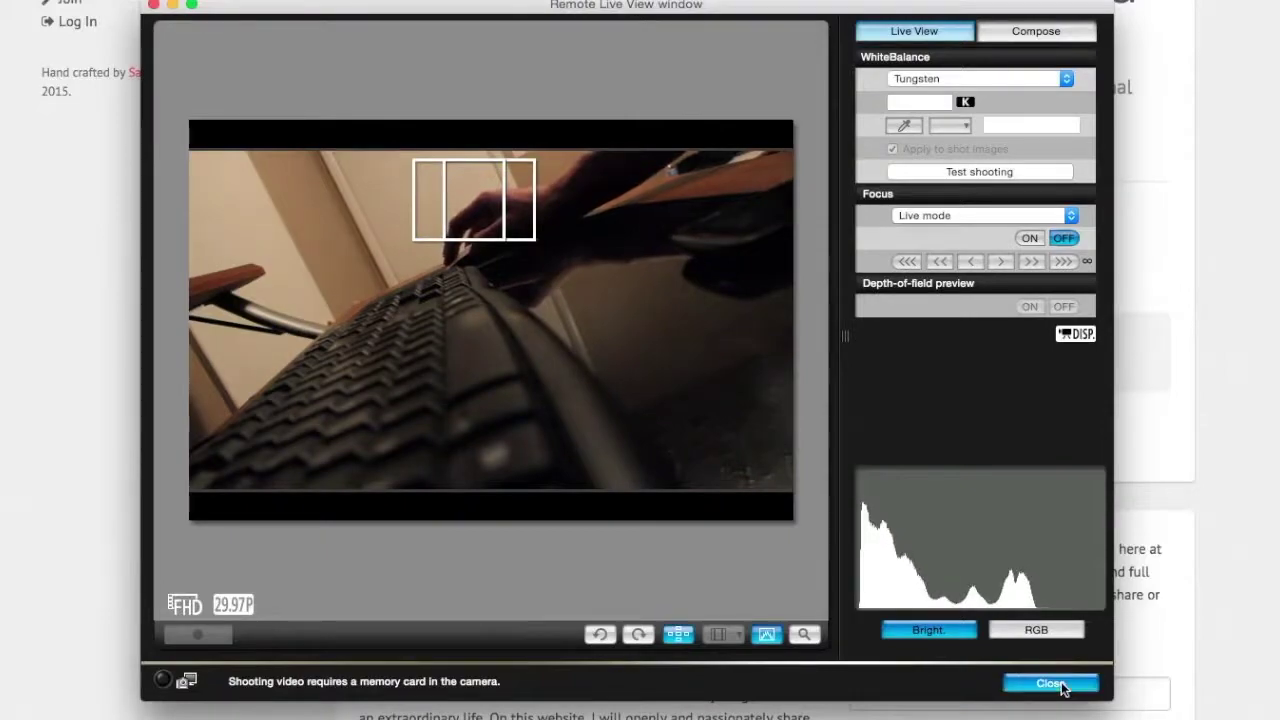
click(1060, 684)
scroll(573, 287, up, 10)
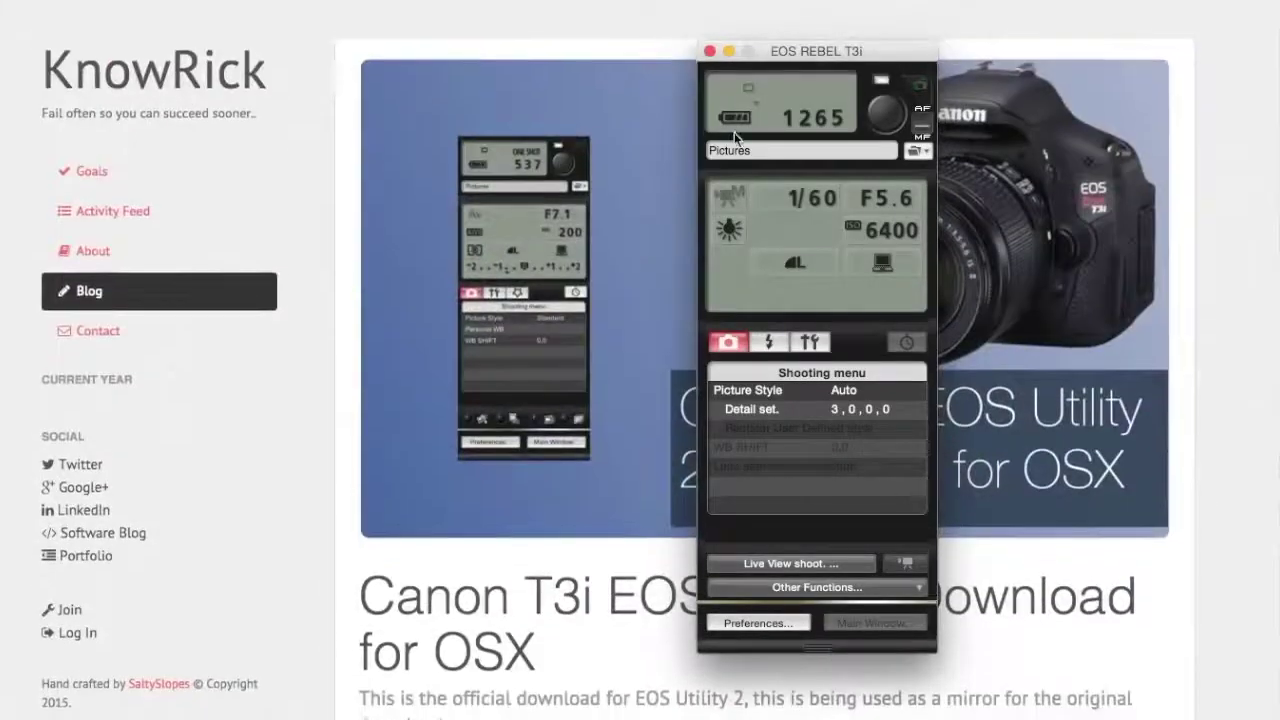
drag(795, 52, 818, 22)
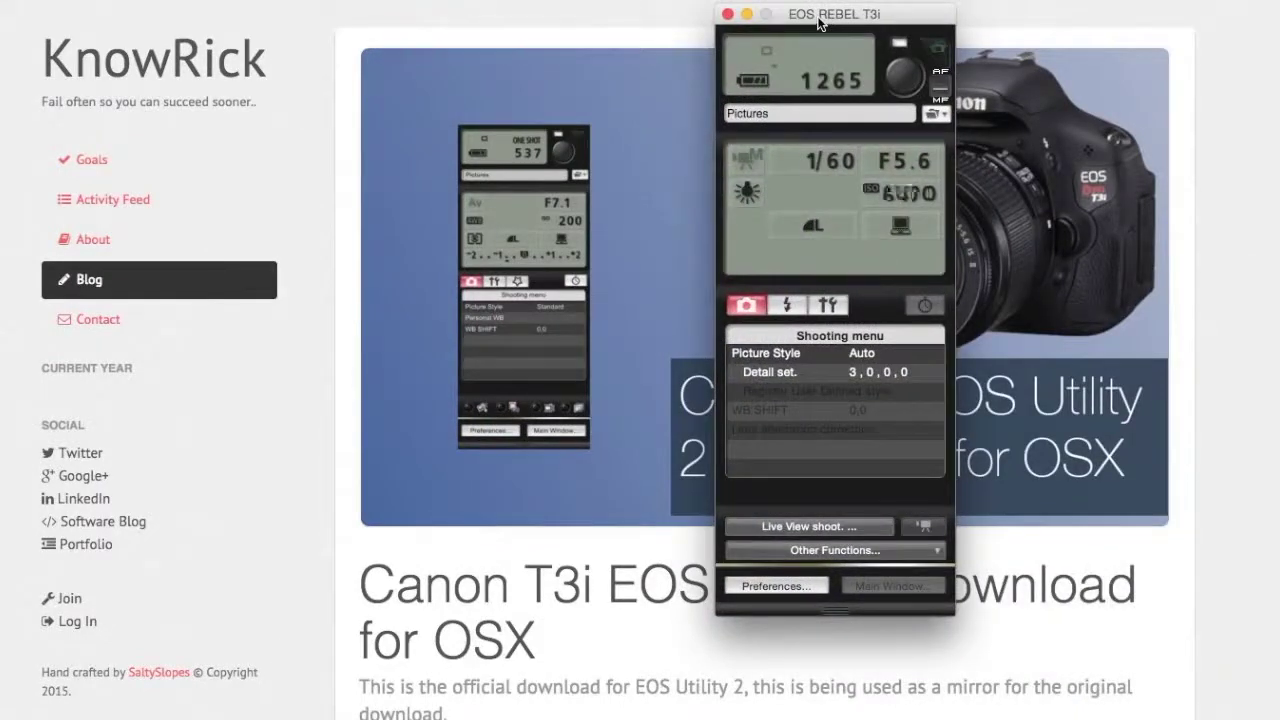